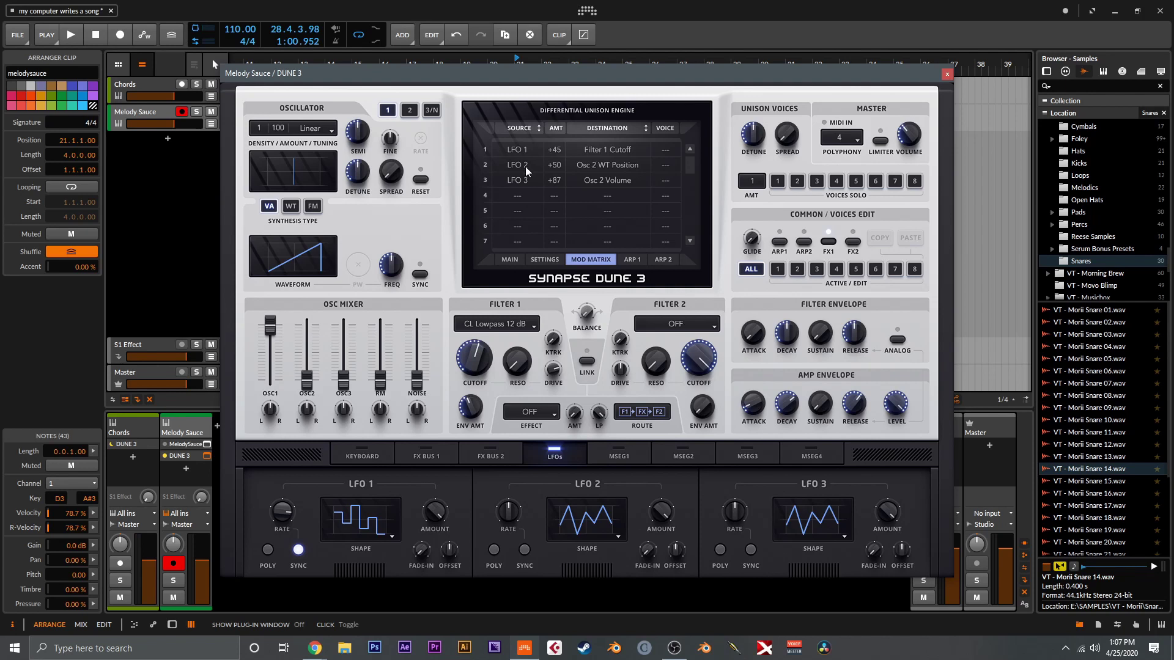
Show the second oscillator's settings in the Melody Sauce track's DUNE 3 synth.
{"action": "left_click", "coordinate": [409, 110]}
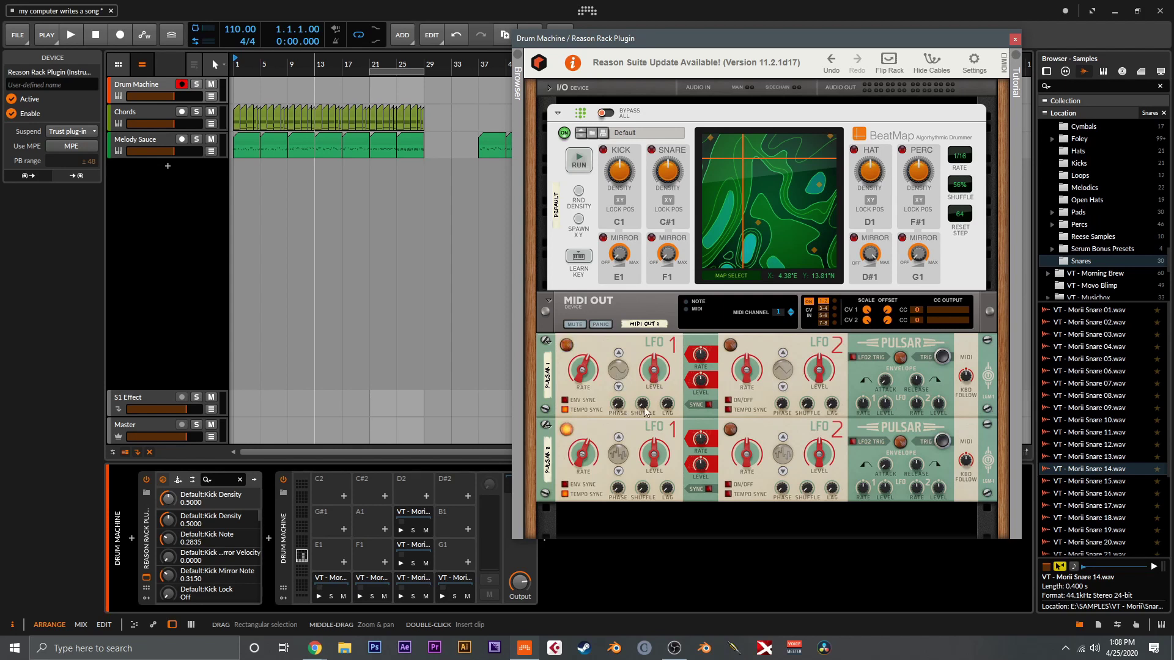
Inspect the cable routing on the back of the drum machine's Beat Map rack, return to the front and close the rack.
{"action": "left_click", "coordinate": [905, 66]}
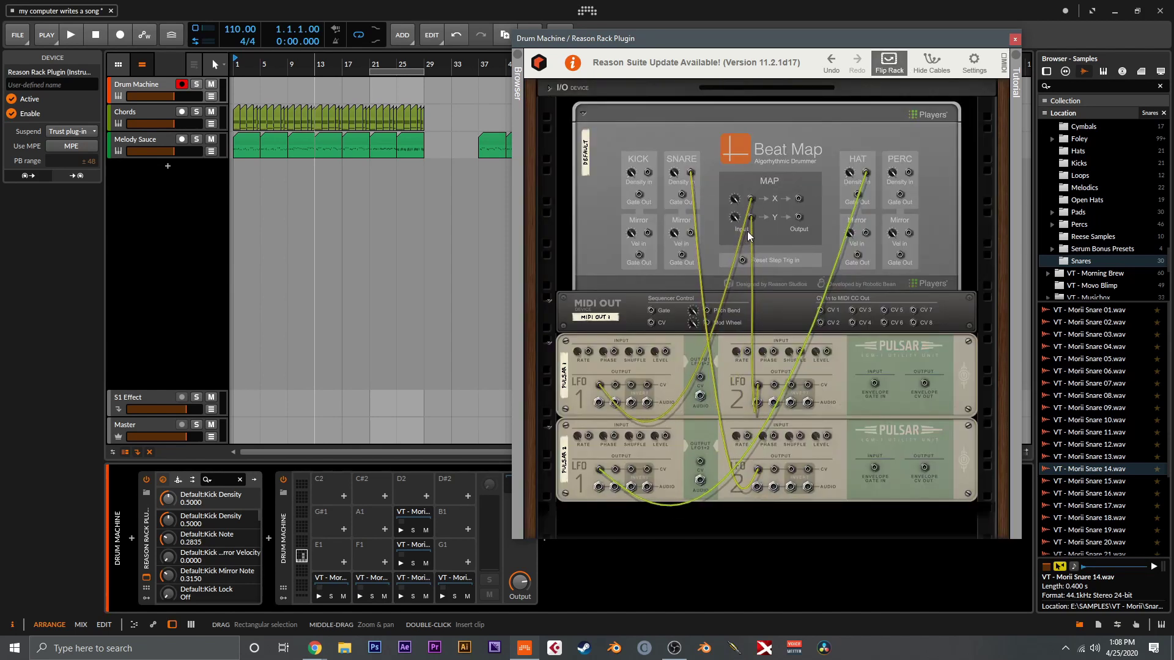
{"action": "left_click", "coordinate": [893, 68]}
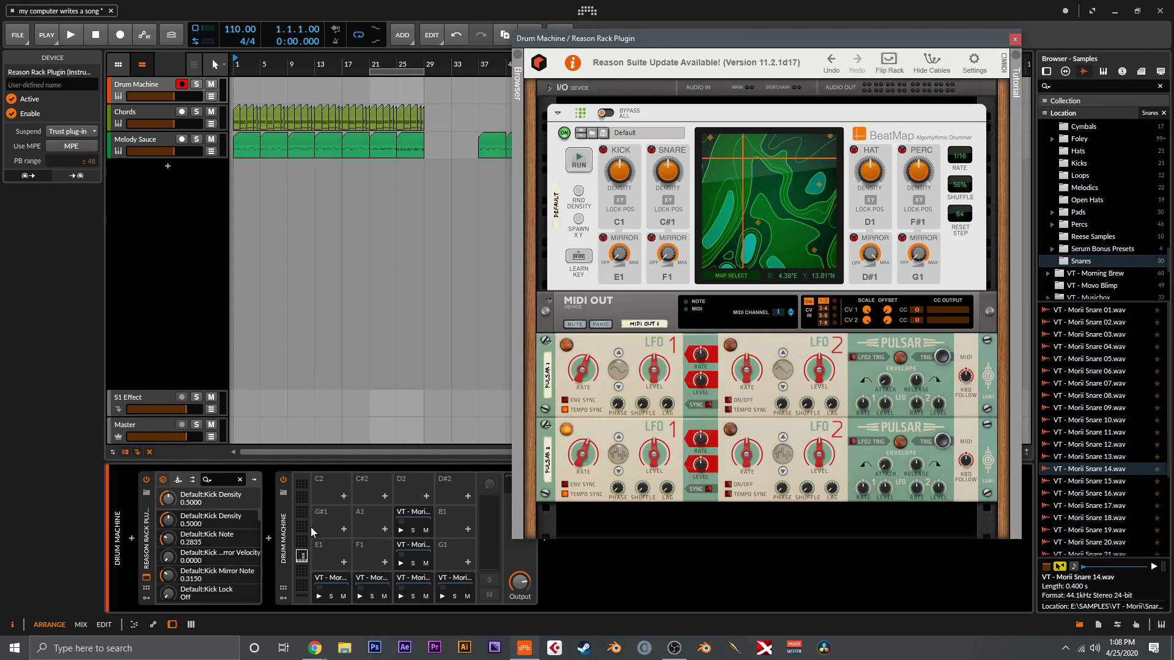
{"action": "left_click", "coordinate": [1015, 39]}
Audition the samples loaded in the Drum Machine's pads, including the kick, shaker and open hat.
{"action": "left_click", "coordinate": [329, 590]}
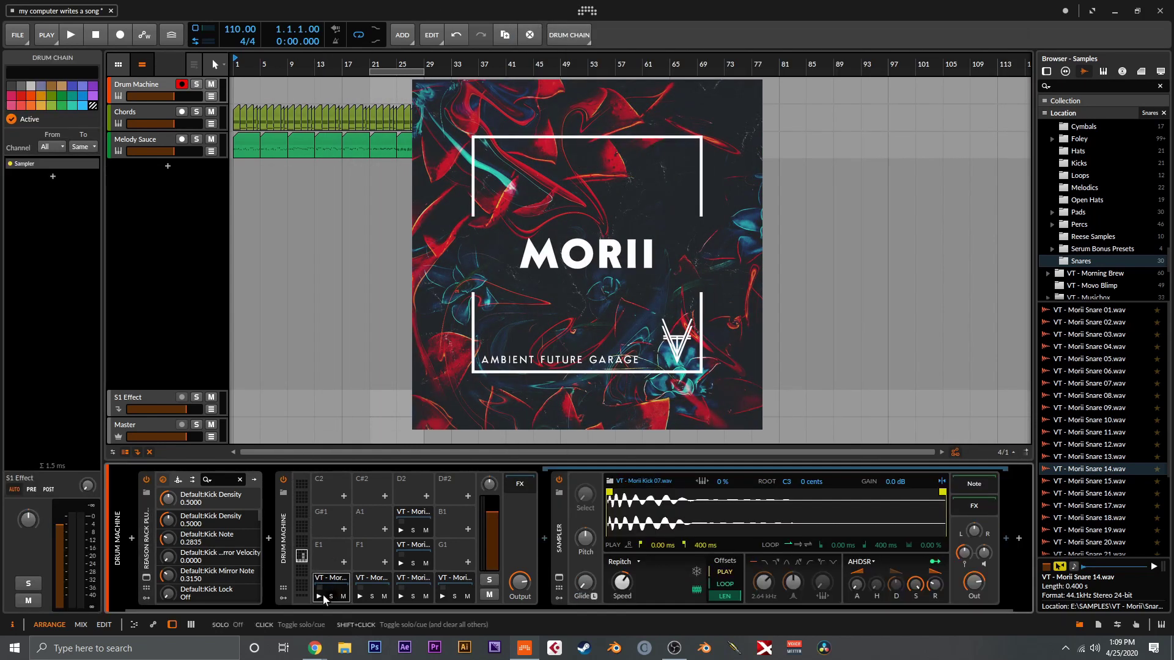
{"action": "left_click", "coordinate": [365, 590]}
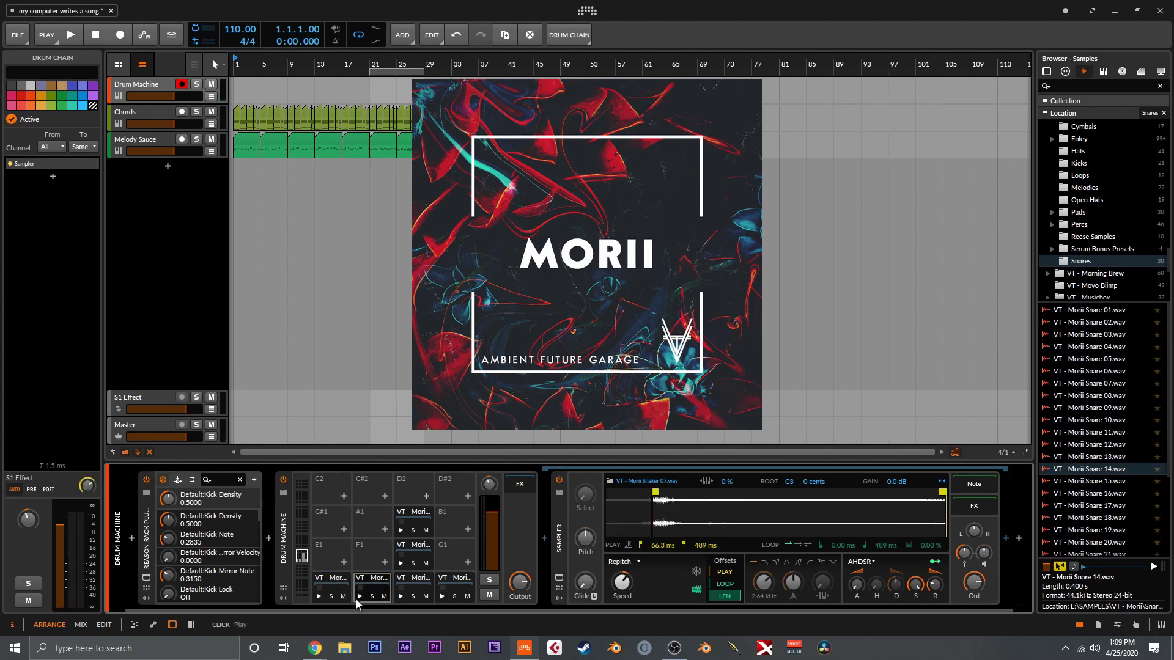
{"action": "left_click", "coordinate": [416, 581]}
{"action": "left_click", "coordinate": [401, 596]}
{"action": "left_click", "coordinate": [453, 578]}
{"action": "left_click", "coordinate": [442, 597]}
{"action": "left_click", "coordinate": [404, 545]}
{"action": "left_click", "coordinate": [401, 562]}
{"action": "left_click", "coordinate": [409, 519]}
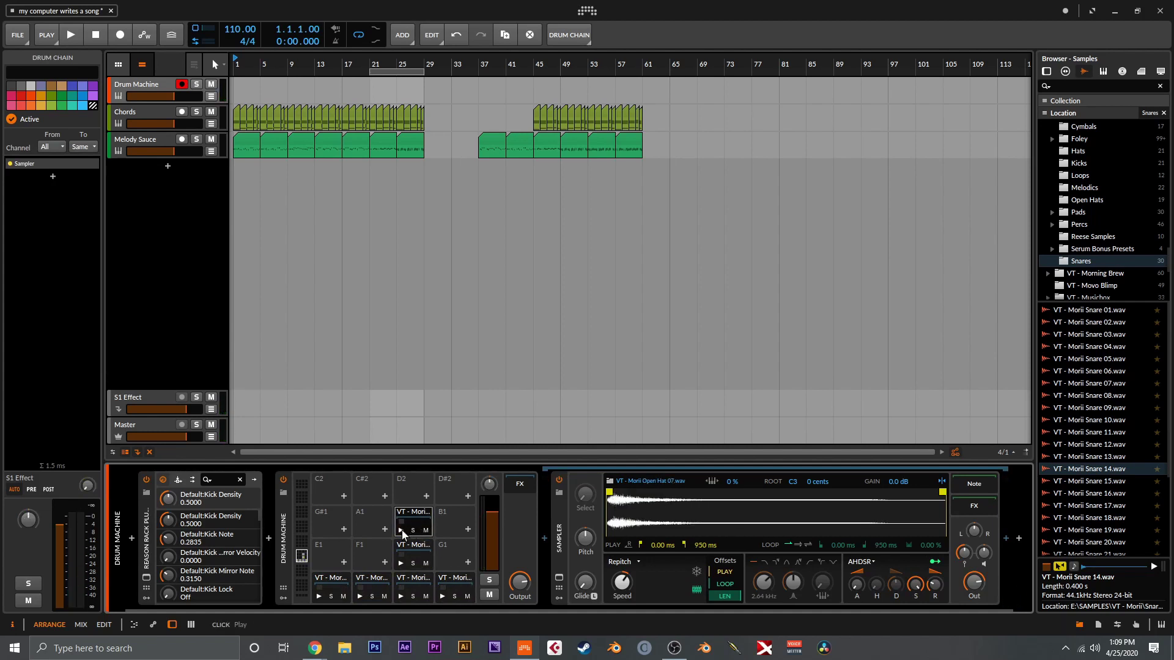
{"action": "left_click", "coordinate": [401, 530]}
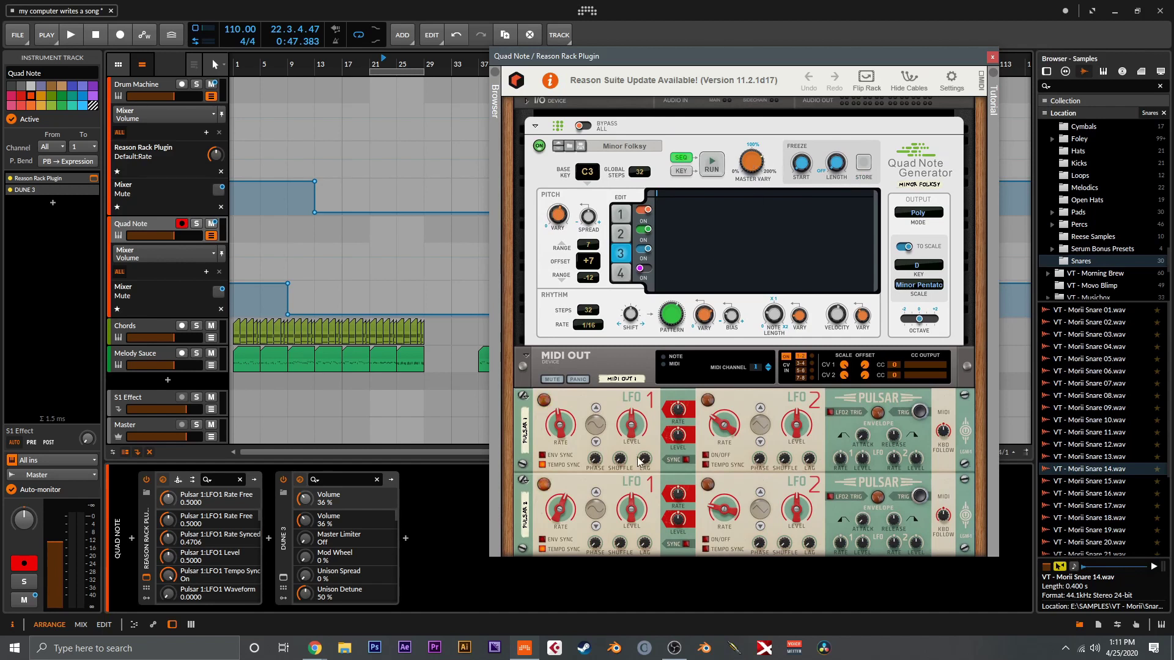
Inspect the rear cabling between the Pulsar LFOs and the Quad Note Generator's pattern inputs, and return to the front of the rack.
{"action": "left_click", "coordinate": [866, 78]}
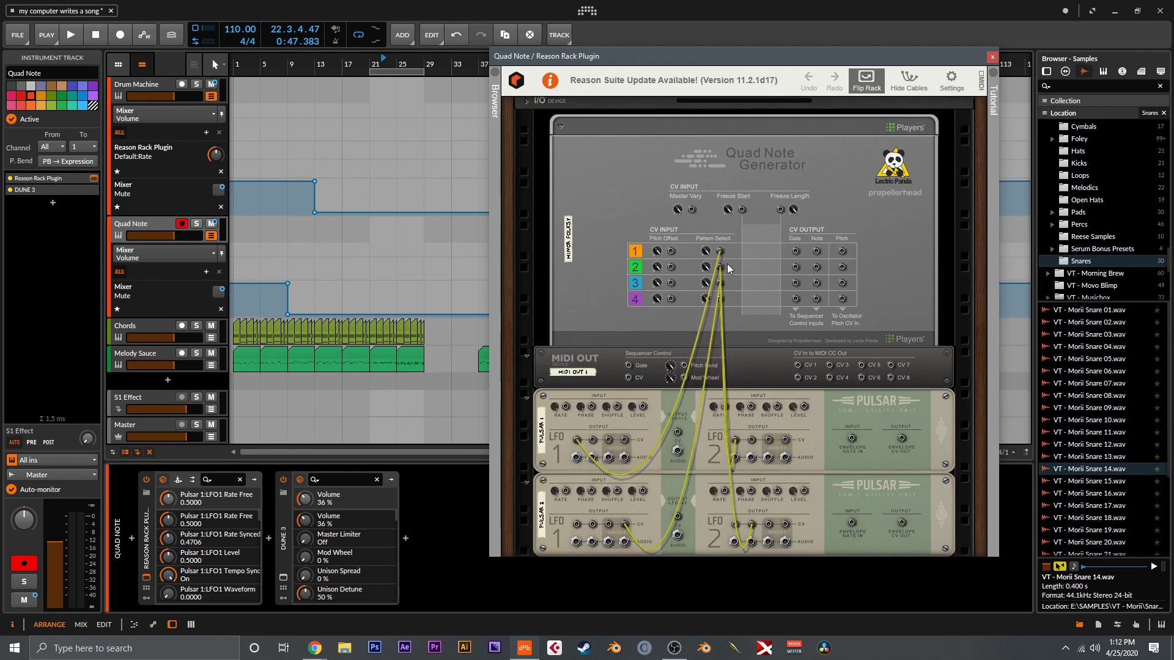
{"action": "left_click", "coordinate": [875, 83]}
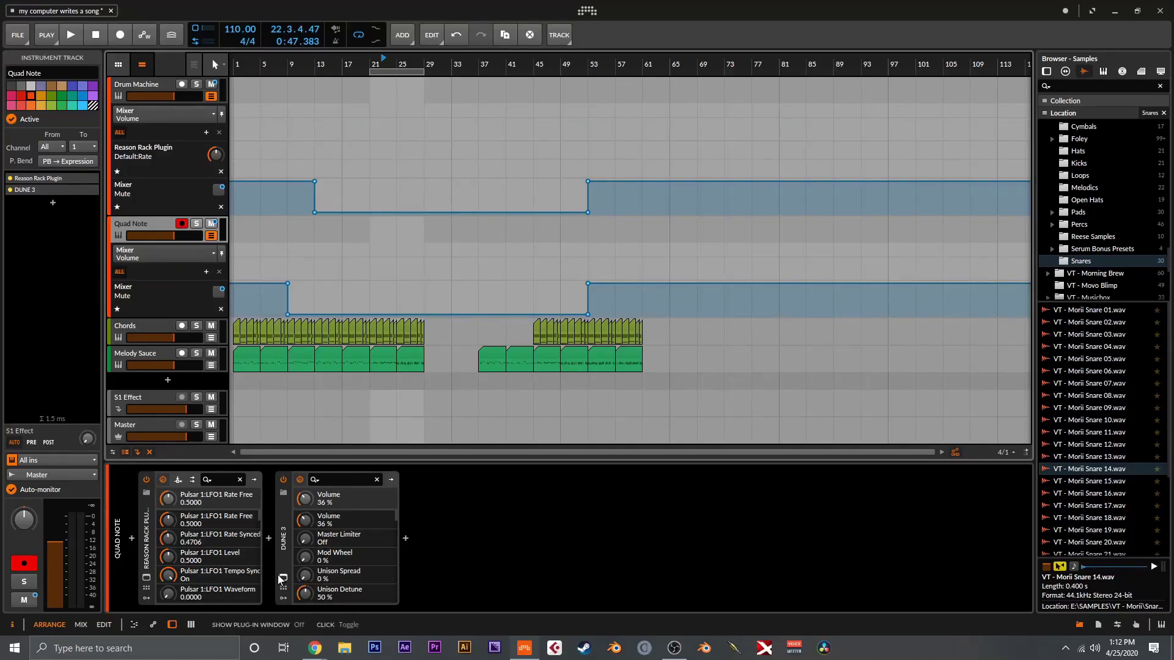
Open the Quad Note track's DUNE 3 synth, check its modulation matrix and return to the main page.
{"action": "left_click", "coordinate": [280, 576]}
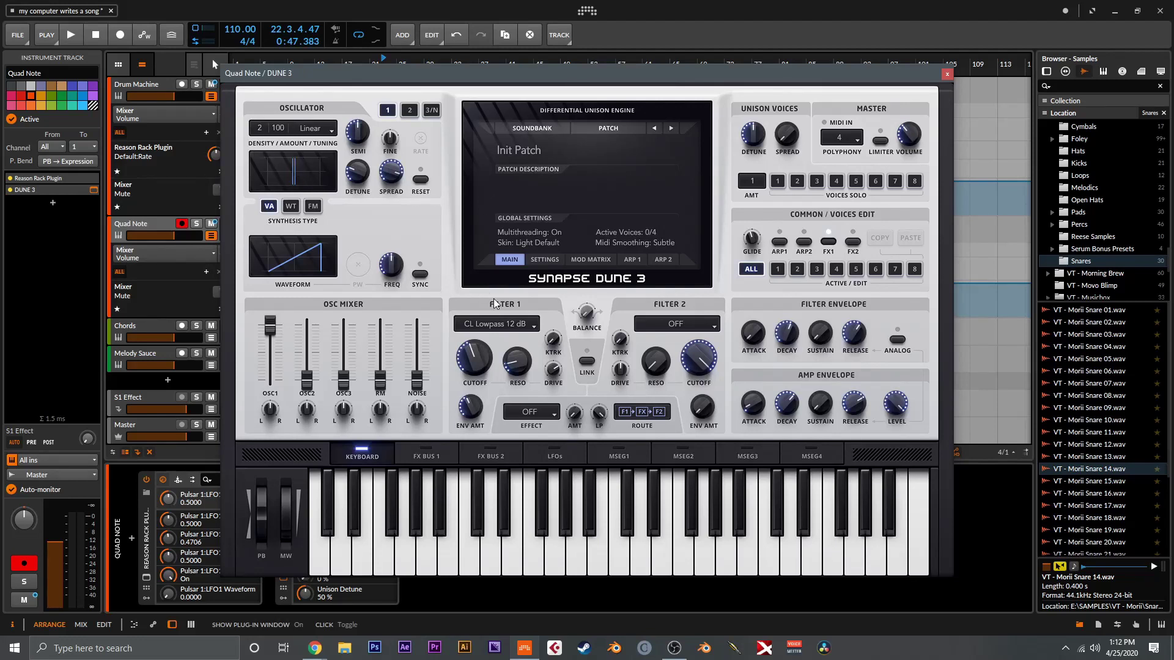
{"action": "left_click", "coordinate": [579, 259]}
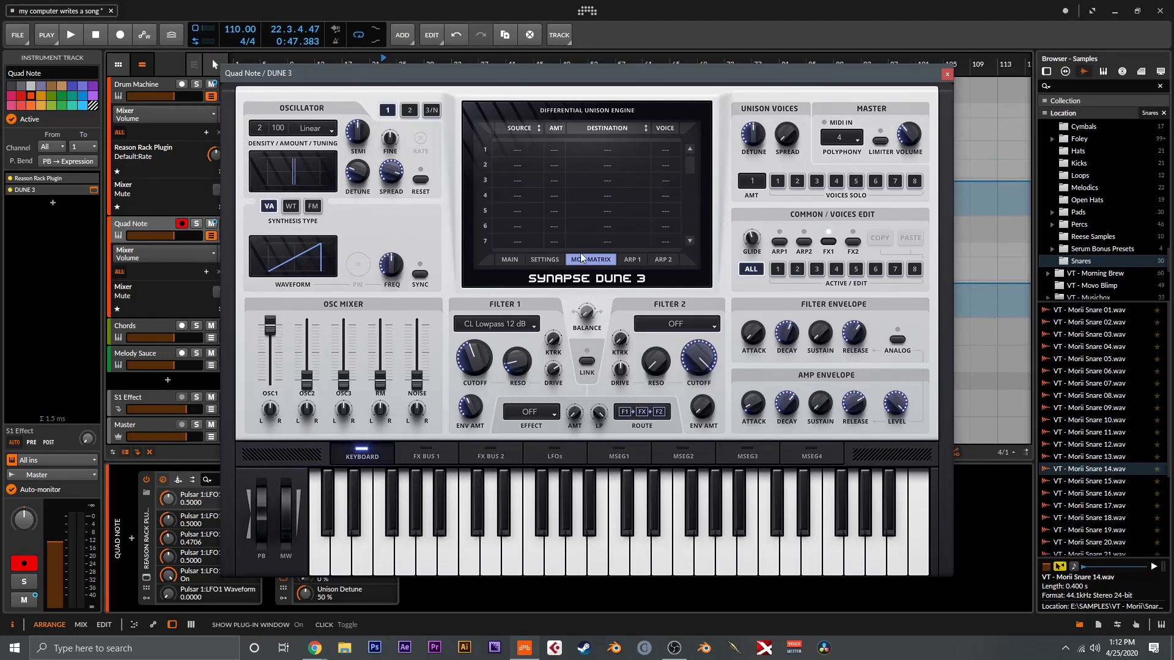
{"action": "left_click", "coordinate": [511, 260]}
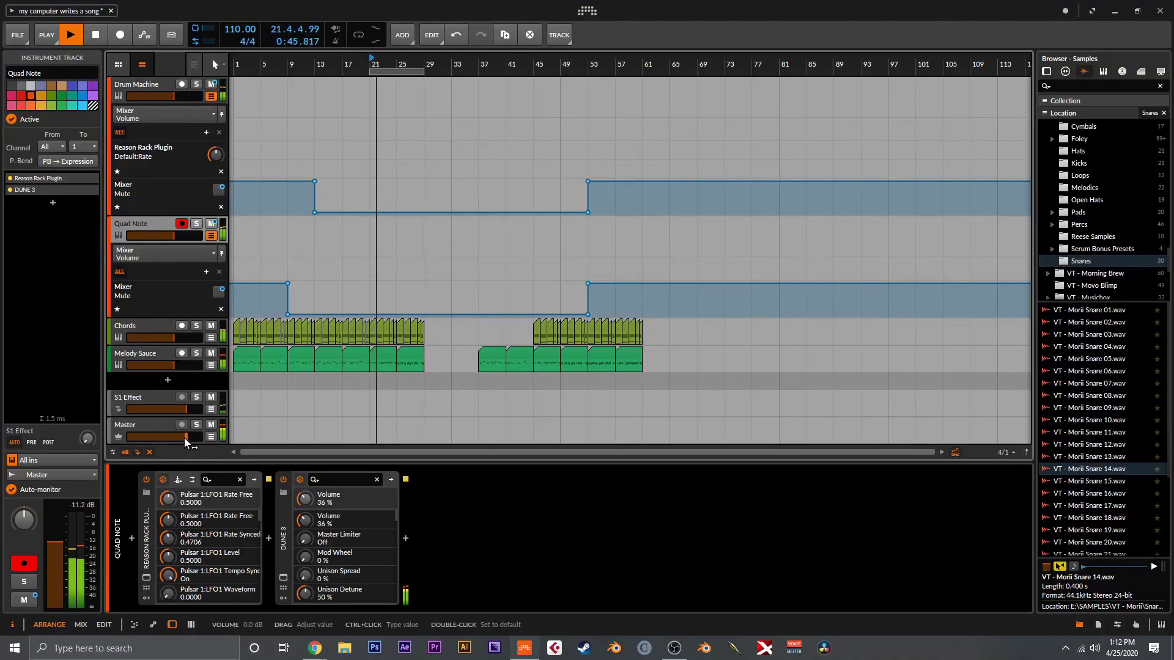
Lower the master volume slightly and solo the Quad Note track during playback.
{"action": "left_click_drag", "start_coordinate": [183, 438], "coordinate": [181, 436]}
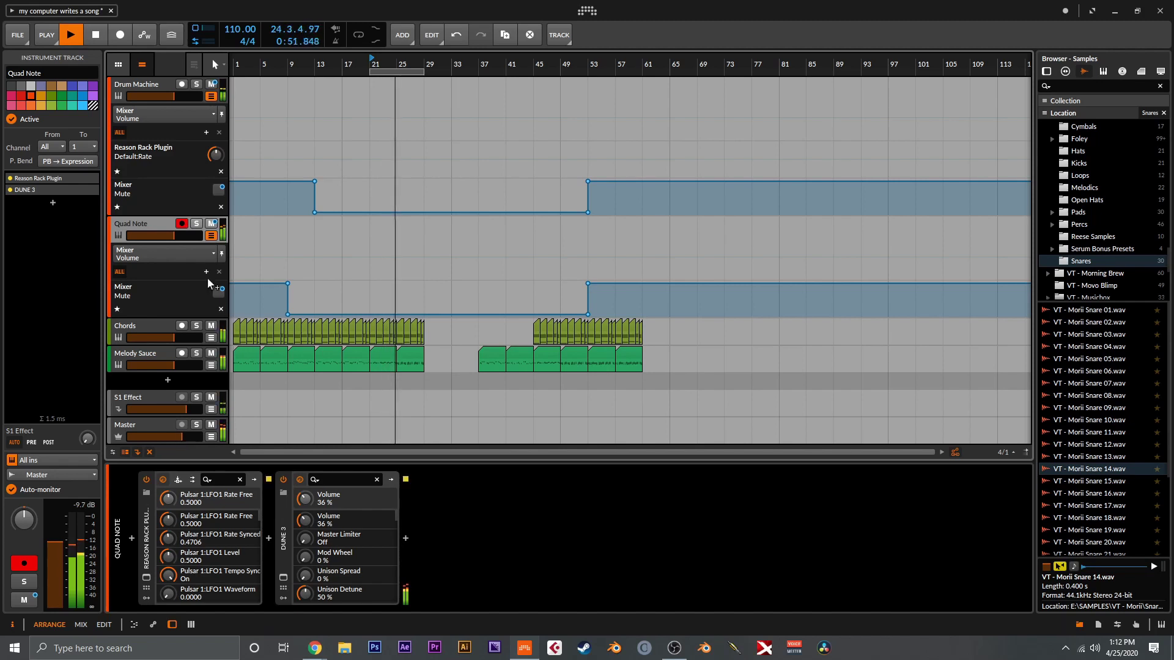
{"action": "left_click", "coordinate": [197, 224]}
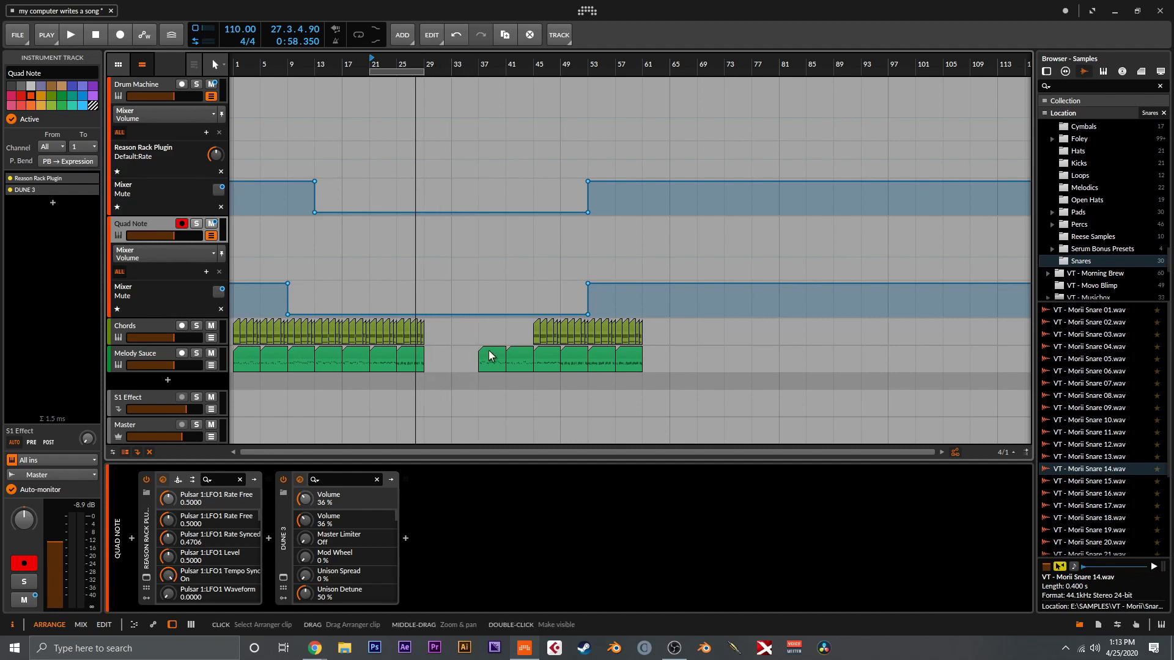
Select the second group of Melody Sauce clips, from bar 37 onward.
{"action": "left_click_drag", "start_coordinate": [473, 354], "coordinate": [681, 330]}
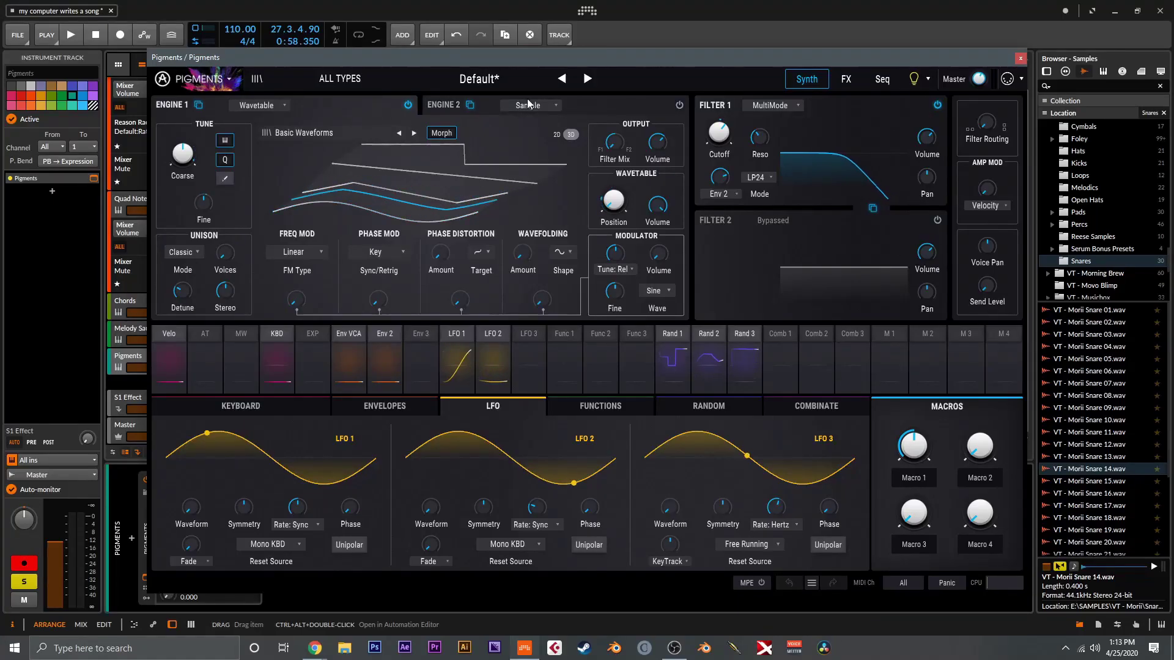
Review the Rand 1, Rand 2 and Rand 3 modulation routings in Pigments along with the random generators' settings.
{"action": "left_click", "coordinate": [672, 334]}
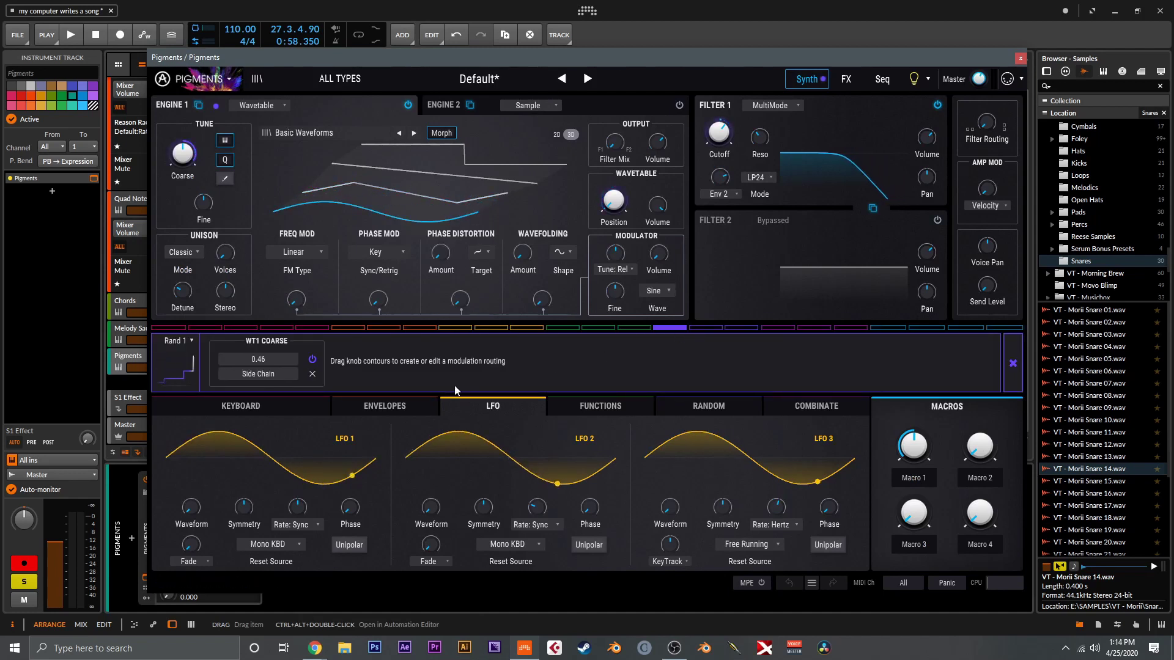
{"action": "left_click", "coordinate": [712, 405]}
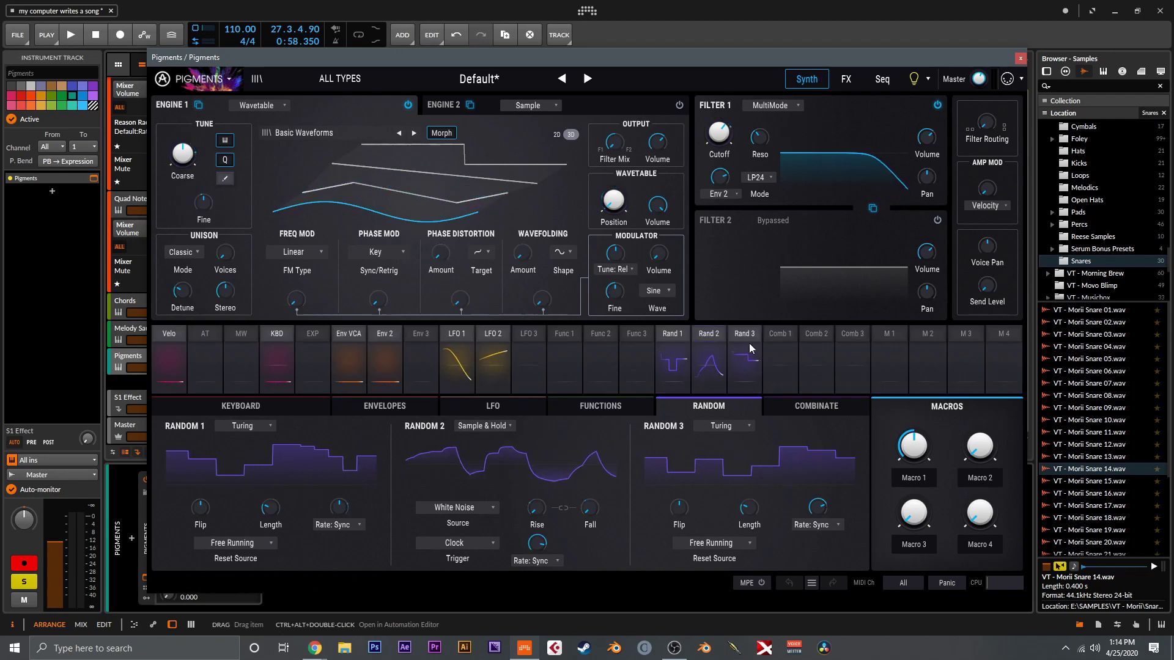
{"action": "left_click", "coordinate": [713, 336]}
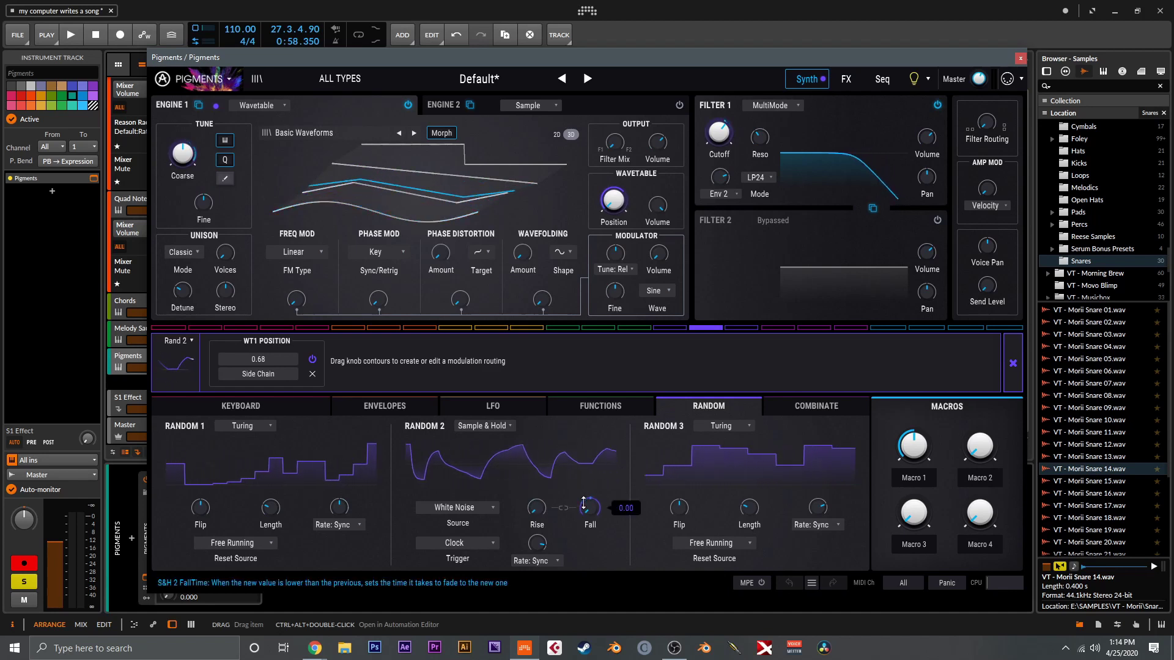
{"action": "left_click", "coordinate": [745, 328]}
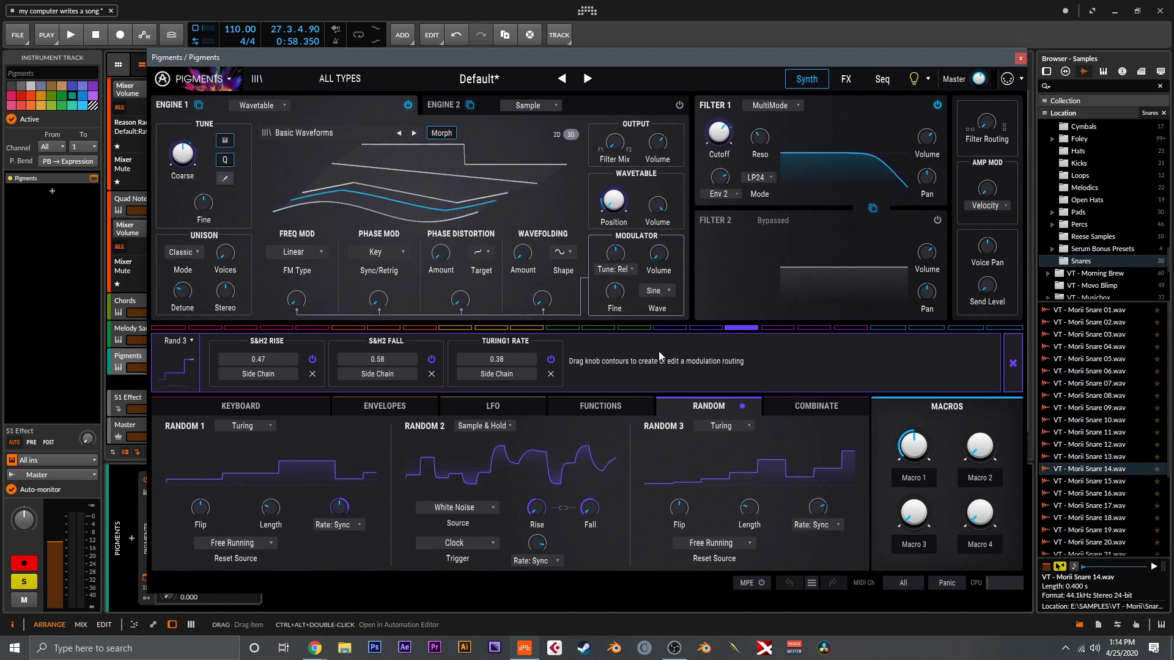
{"action": "left_click", "coordinate": [672, 329]}
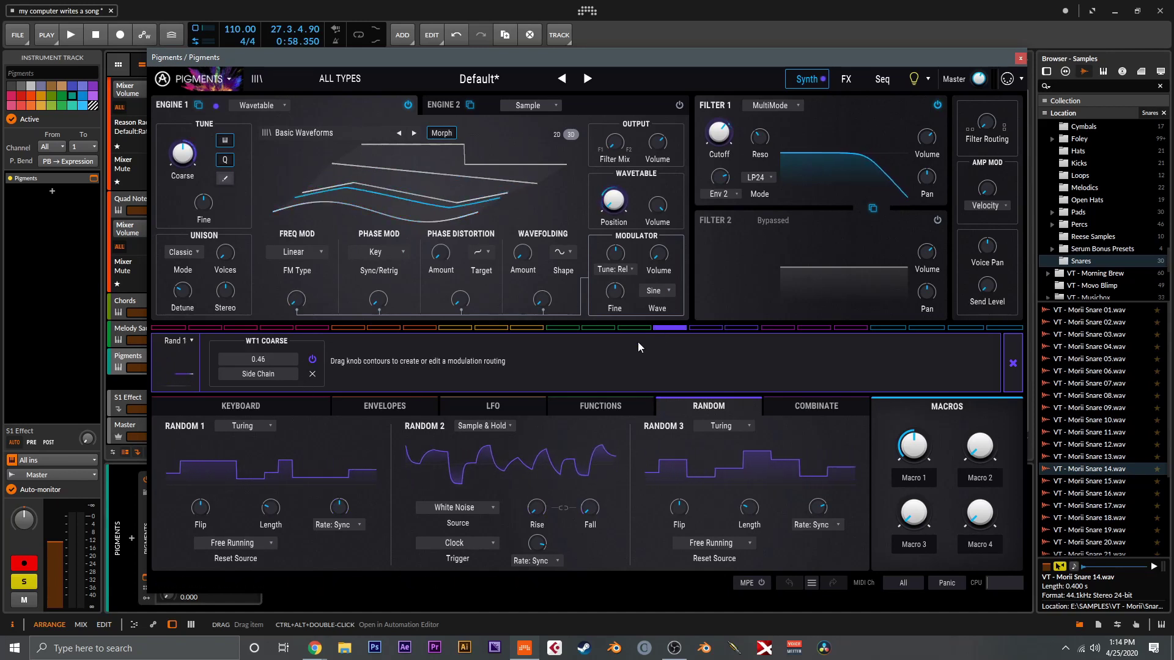
Check the Pigments coarse tuning's quantize options, the Filter 1 resonance modulation and the filter type choices.
{"action": "left_click", "coordinate": [225, 178]}
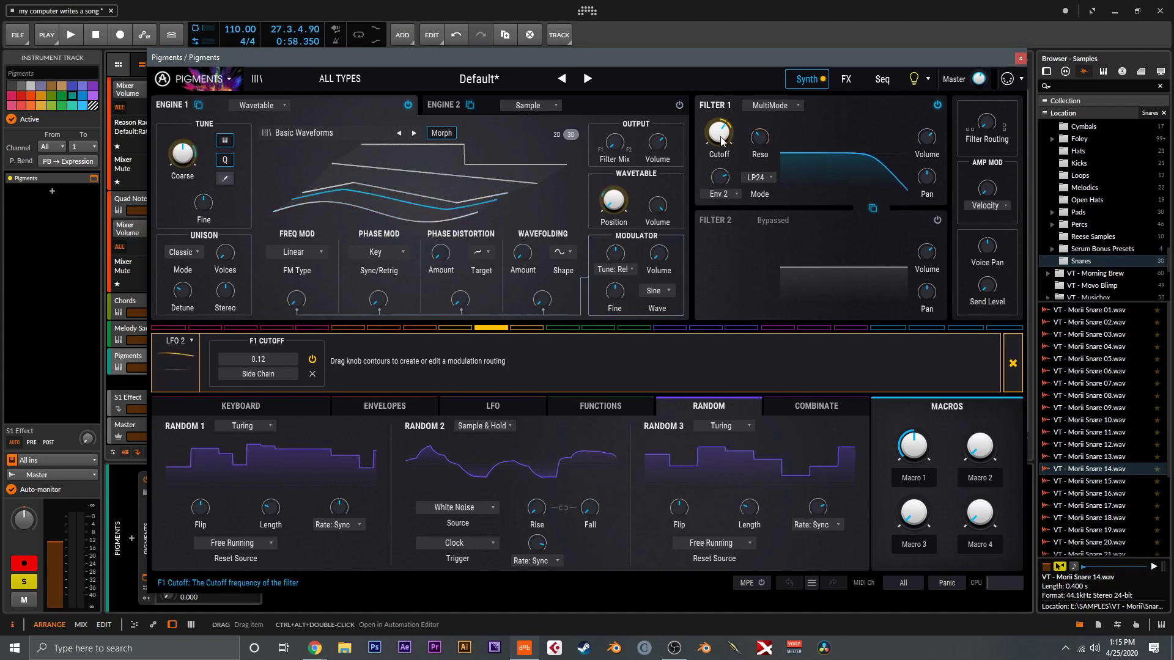
{"action": "mouse_move", "coordinate": [771, 131]}
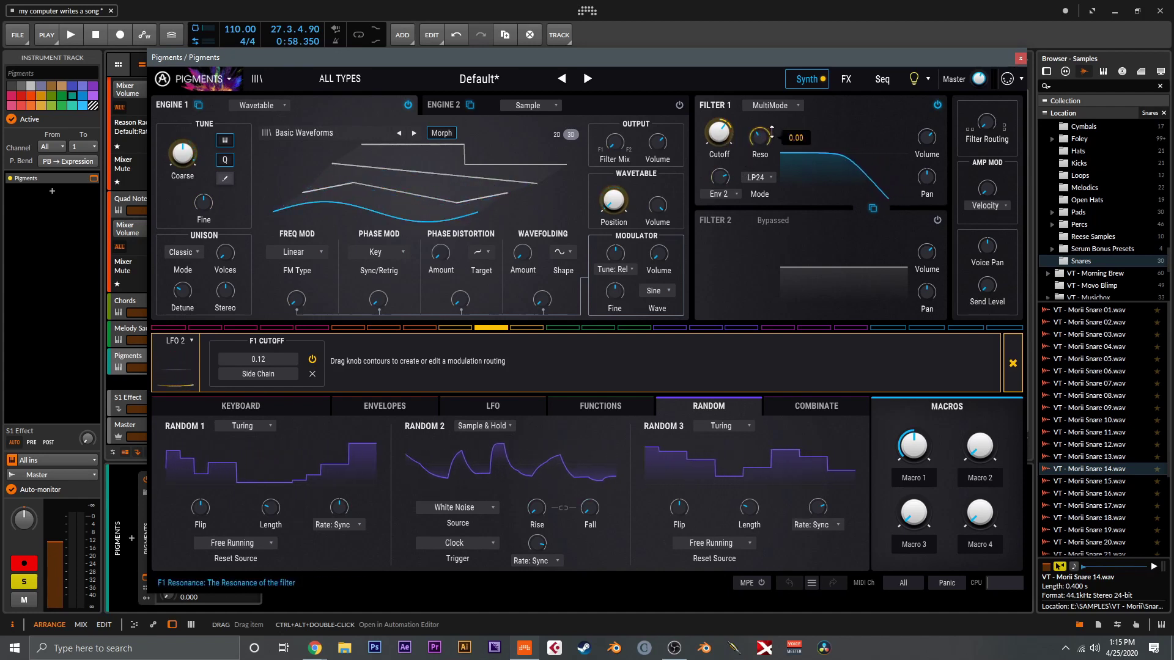
{"action": "left_click", "coordinate": [792, 109]}
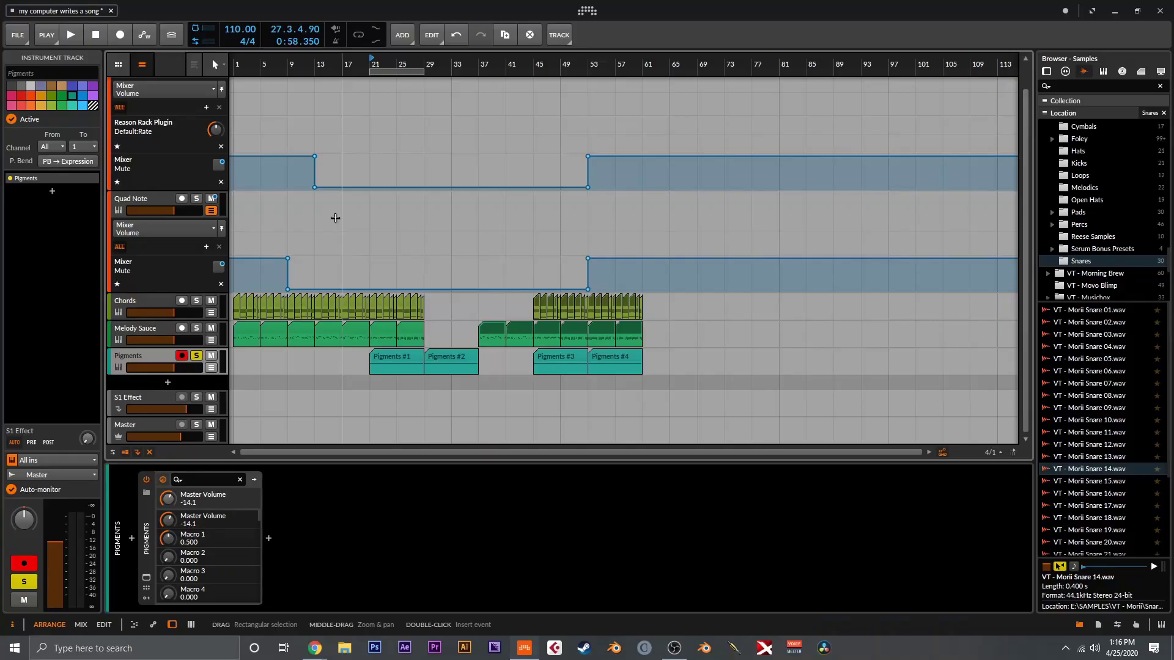
Open the Pigments #1 clip to examine its notes, and close the note editor.
{"action": "double_click", "coordinate": [380, 351]}
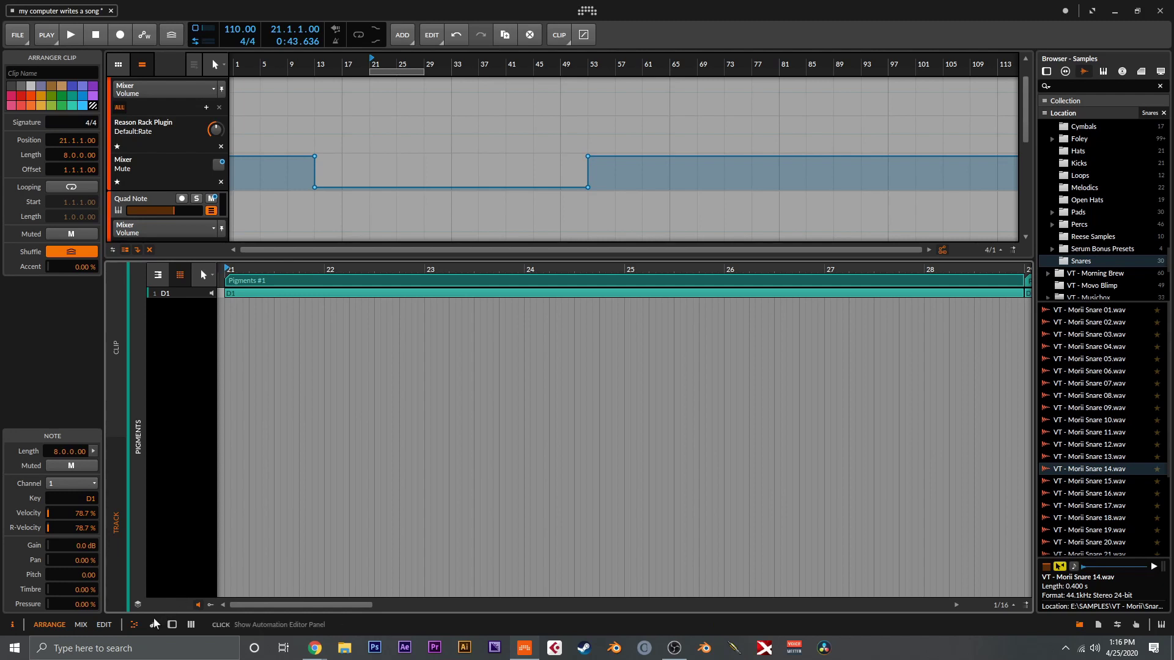
{"action": "left_click", "coordinate": [135, 623]}
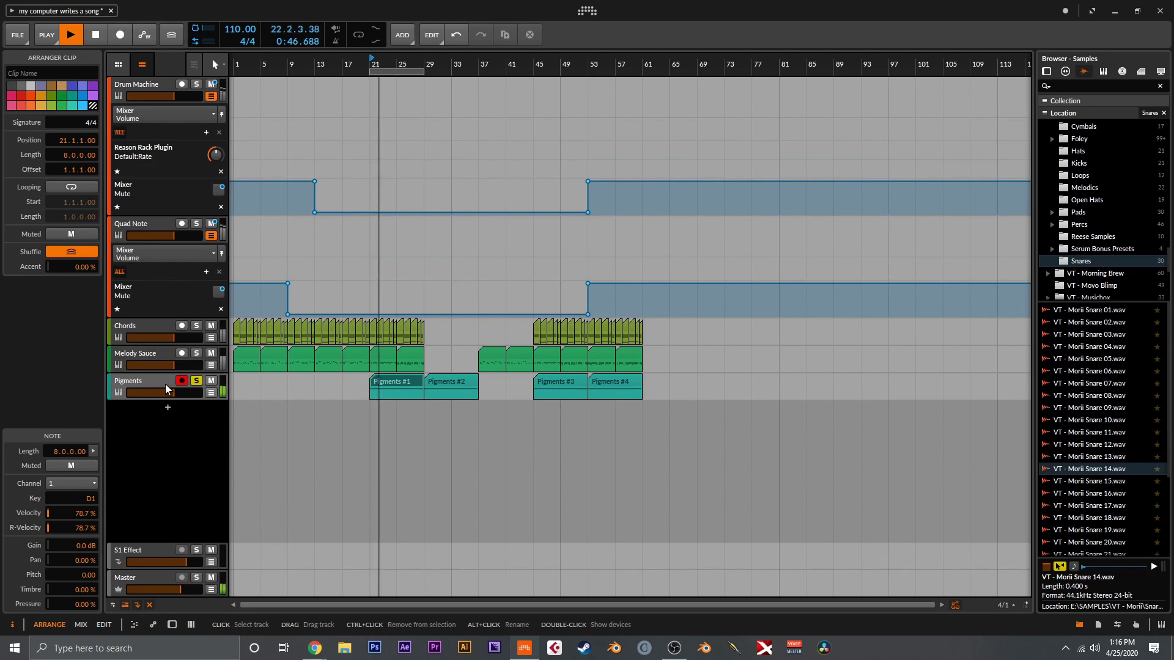
Select the Pigments track and show the effects page of its Pigments synth.
{"action": "left_click", "coordinate": [167, 389]}
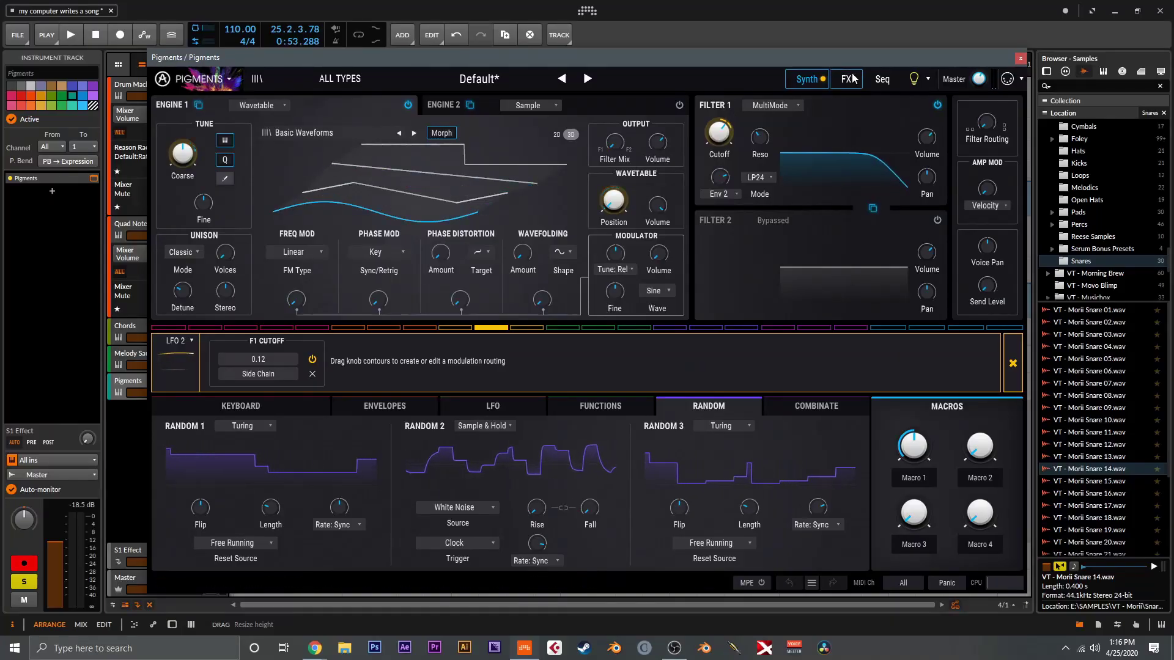
{"action": "left_click", "coordinate": [850, 79]}
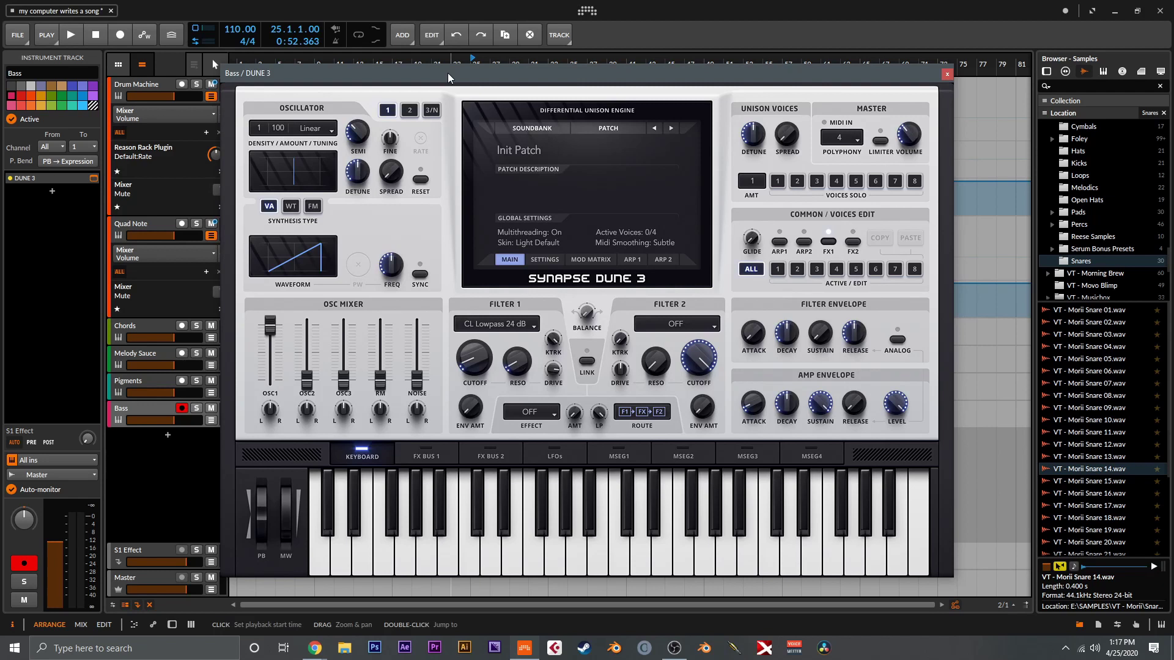
{"action": "mouse_move", "coordinate": [448, 74]}
{"action": "left_mouse_down"}
{"action": "mouse_move", "coordinate": [490, 60]}
{"action": "mouse_move", "coordinate": [448, 51]}
{"action": "left_mouse_up"}
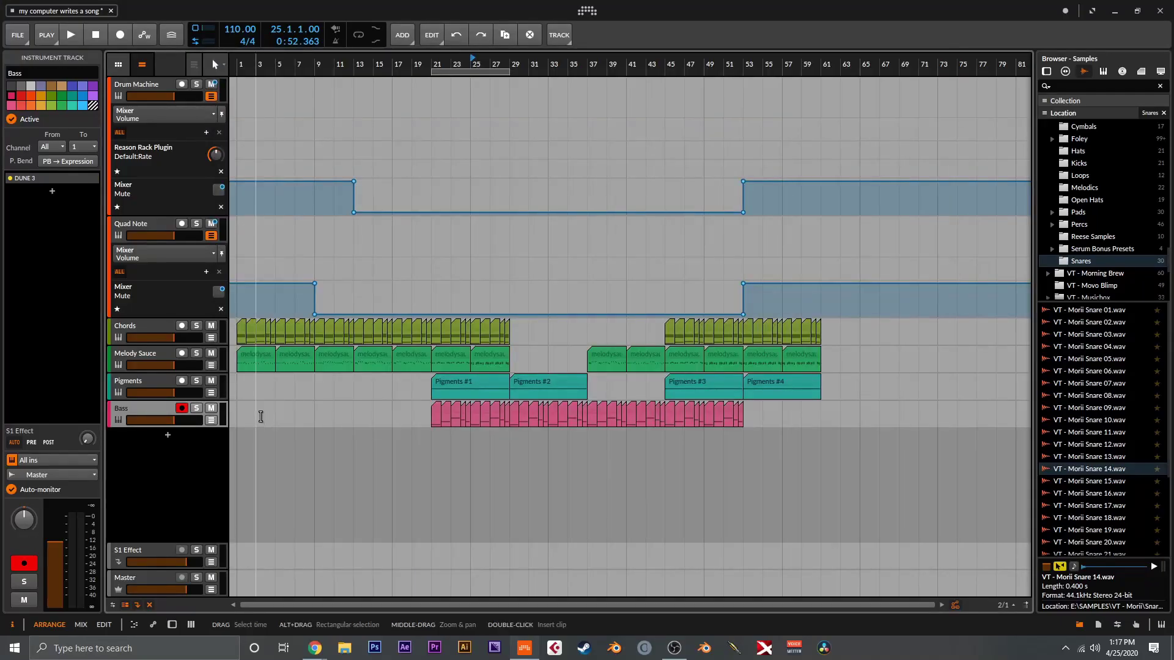
Solo the Bass track, play it from bar 21 and stop playback.
{"action": "left_click", "coordinate": [196, 409]}
{"action": "scroll", "coordinate": [417, 453], "scroll_direction": "up", "scroll_amount": 3}
{"action": "scroll", "coordinate": [461, 453], "scroll_direction": "up", "scroll_amount": 2}
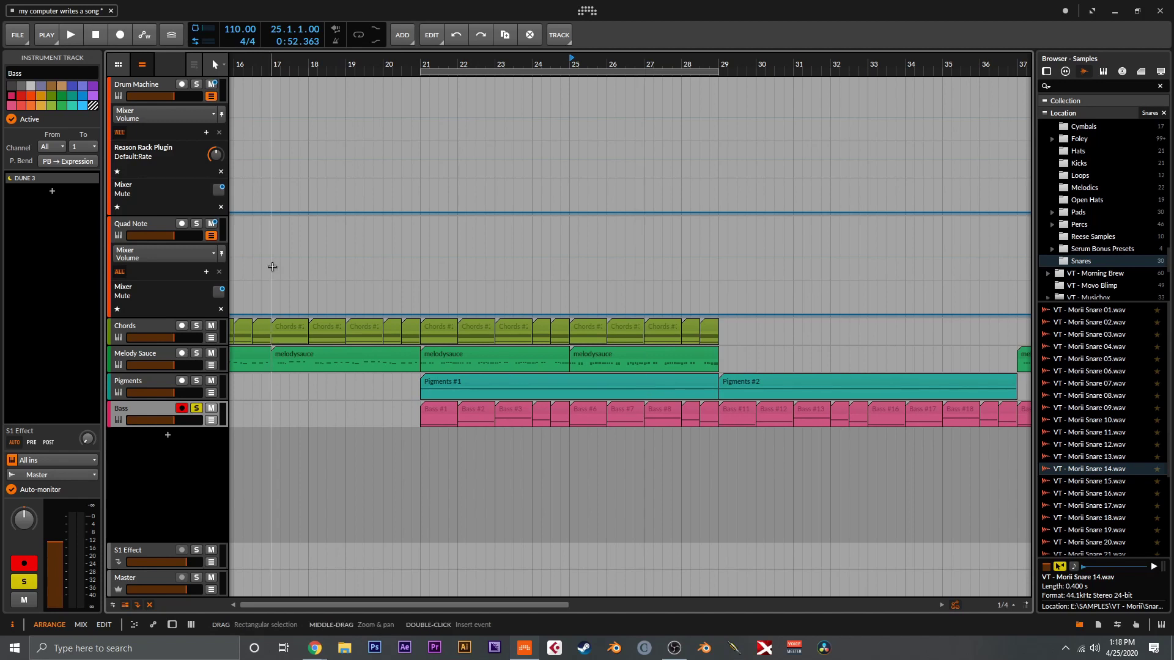
{"action": "double_click", "coordinate": [420, 59]}
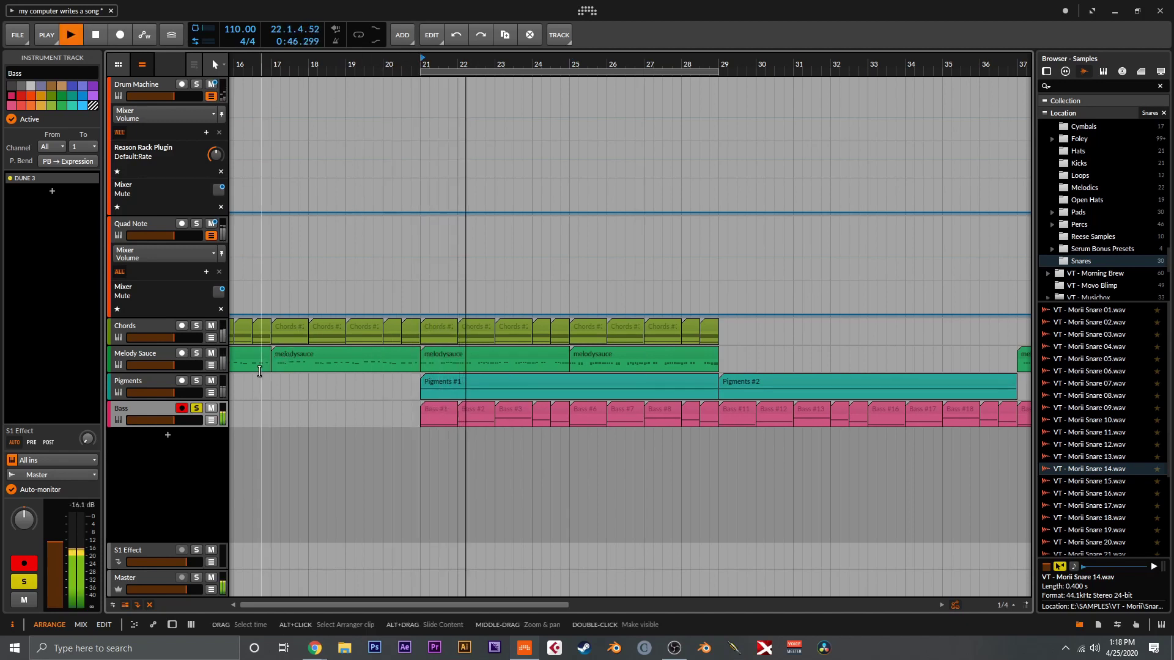
{"action": "key", "text": "space"}
Unsolo the Bass track and lower the master volume to -6.0 dB.
{"action": "left_click", "coordinate": [196, 412]}
{"action": "left_click_drag", "start_coordinate": [183, 592], "coordinate": [175, 592]}
Play the full arrangement from bar 21 and stop playback.
{"action": "left_click", "coordinate": [411, 64]}
{"action": "key", "text": "space"}
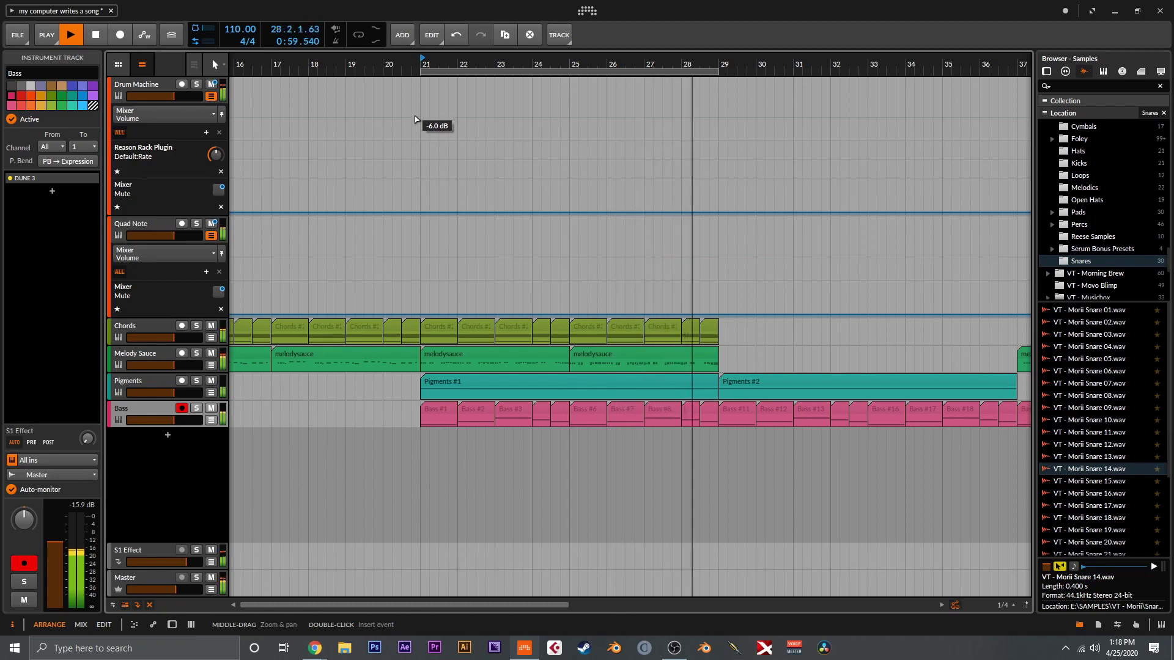
{"action": "key", "text": "space"}
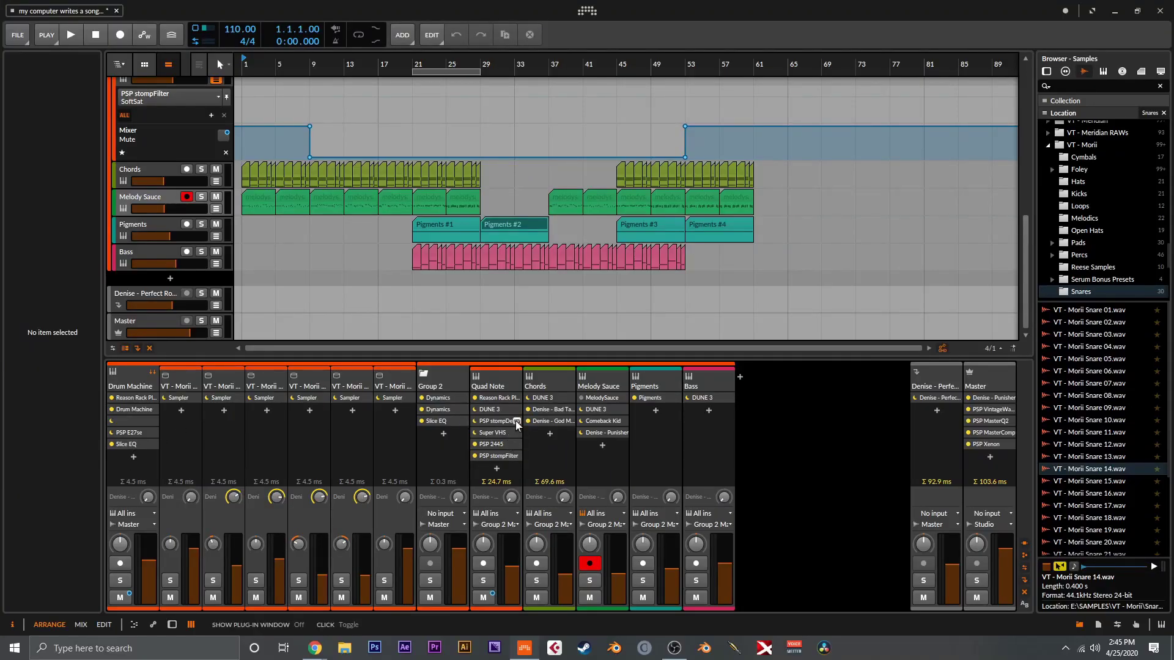
View the Quad Note channel's Super VHS effect, close it and open the Melody Sauce channel's Comeback Kid delay.
{"action": "left_click", "coordinate": [516, 433]}
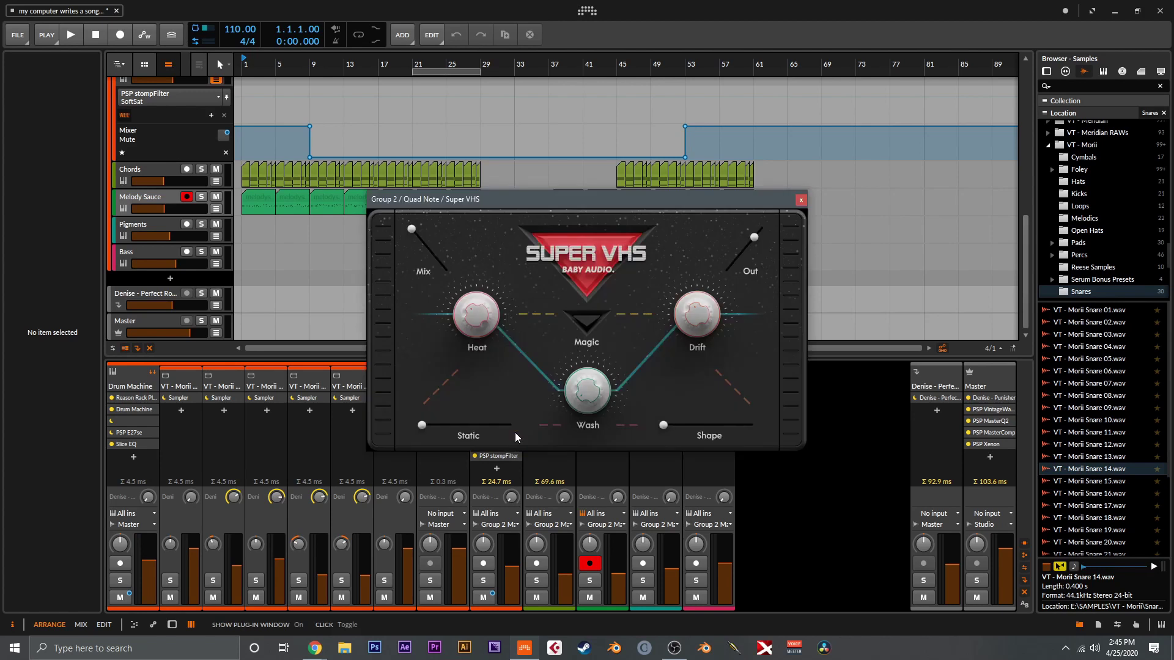
{"action": "left_click", "coordinate": [801, 200]}
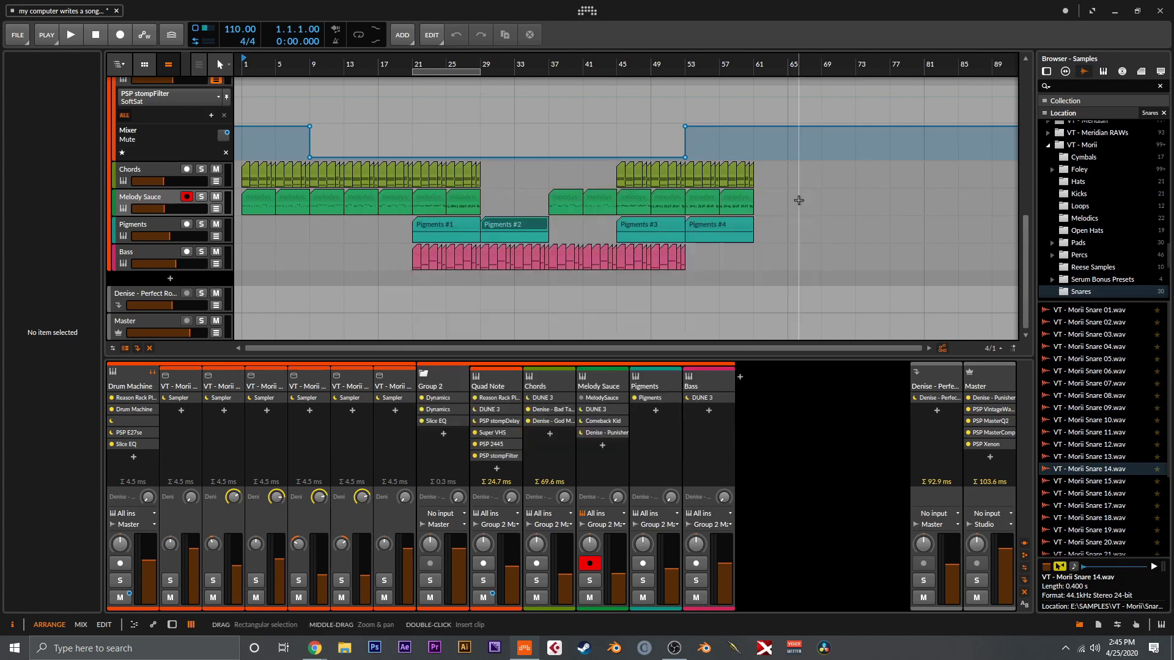
{"action": "left_click", "coordinate": [619, 420]}
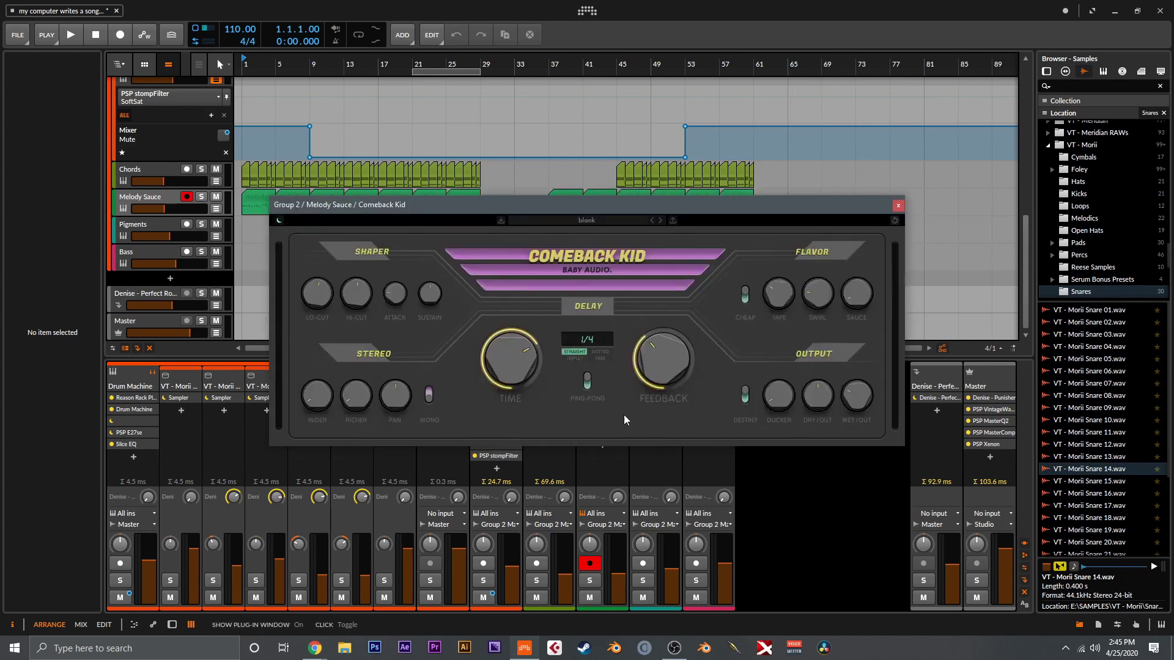
Close the Comeback Kid delay and view the Chords channel's Bad Tape effect and the Denise effect below it, closing each window.
{"action": "left_click", "coordinate": [898, 206]}
{"action": "left_click", "coordinate": [568, 411]}
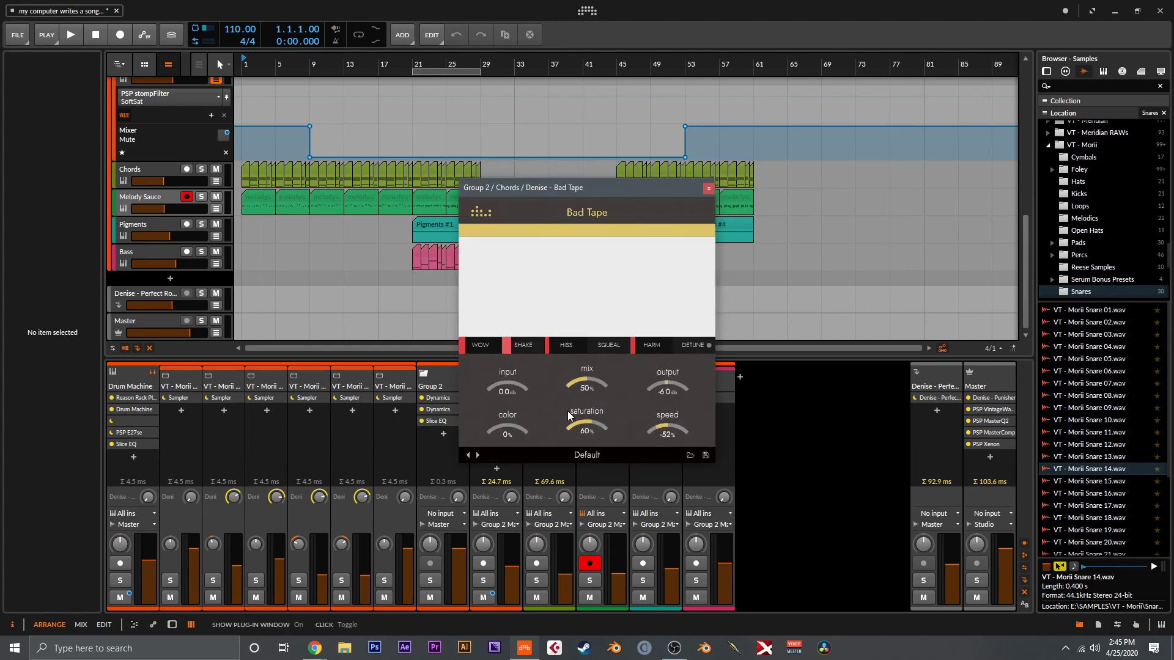
{"action": "left_click", "coordinate": [709, 188]}
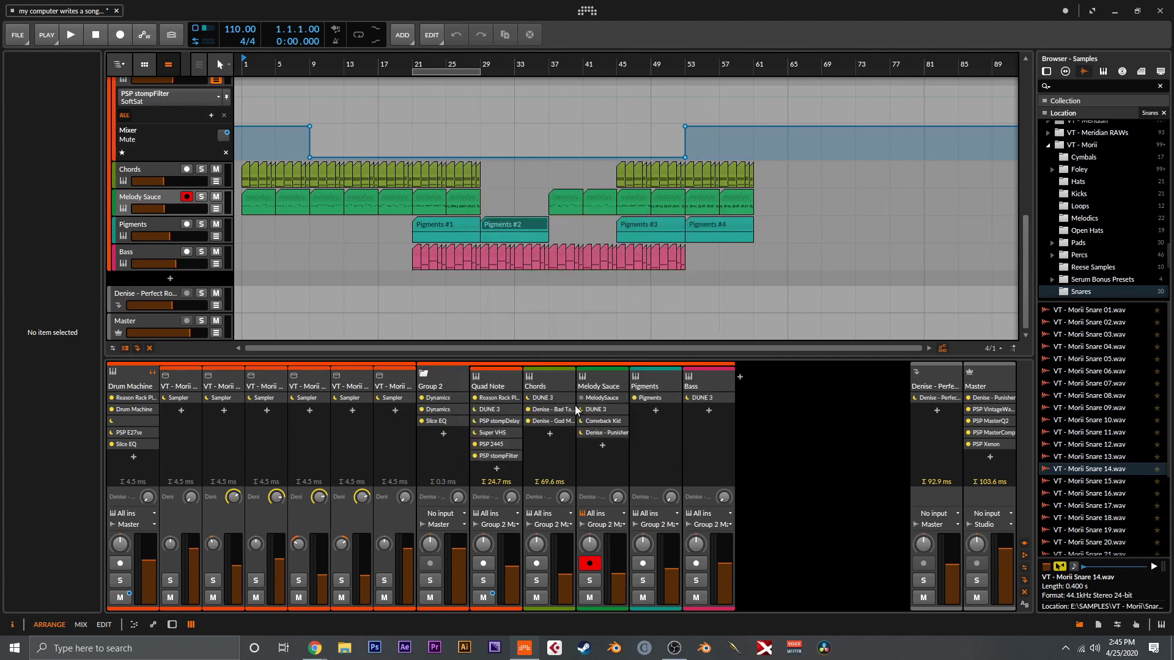
{"action": "left_click", "coordinate": [569, 421]}
{"action": "left_click", "coordinate": [708, 189]}
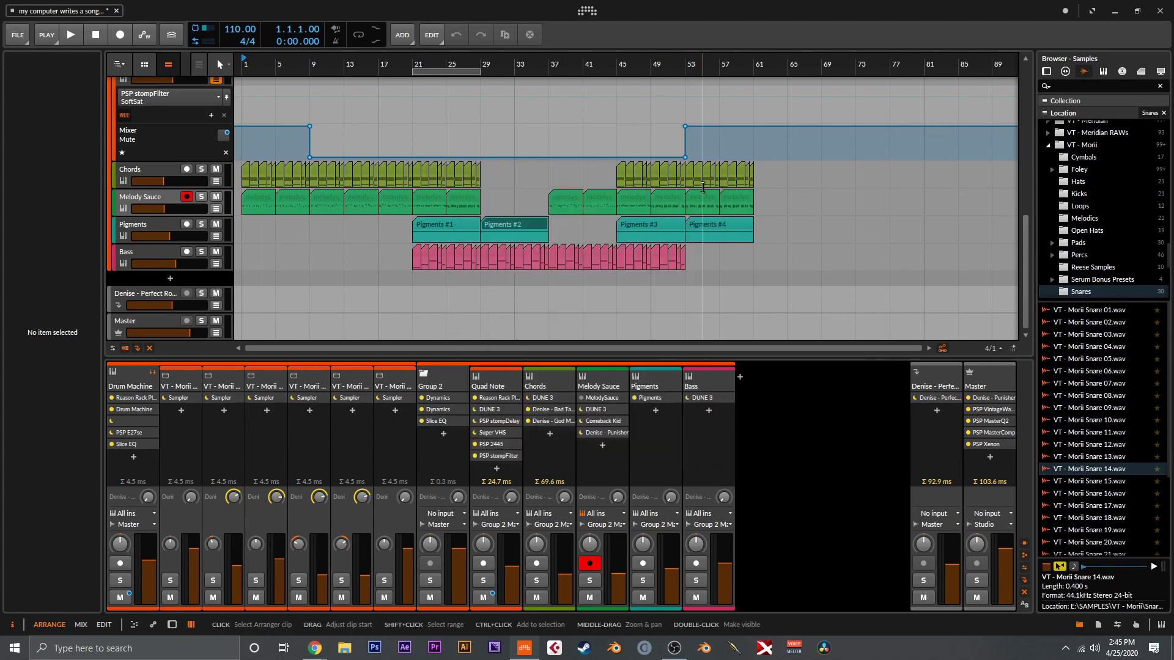
Select the Slice EQ on the Group 2 channel and play the full arrangement from bar 1.
{"action": "left_click", "coordinate": [435, 420]}
{"action": "scroll", "coordinate": [428, 208], "scroll_direction": "up", "scroll_amount": 3}
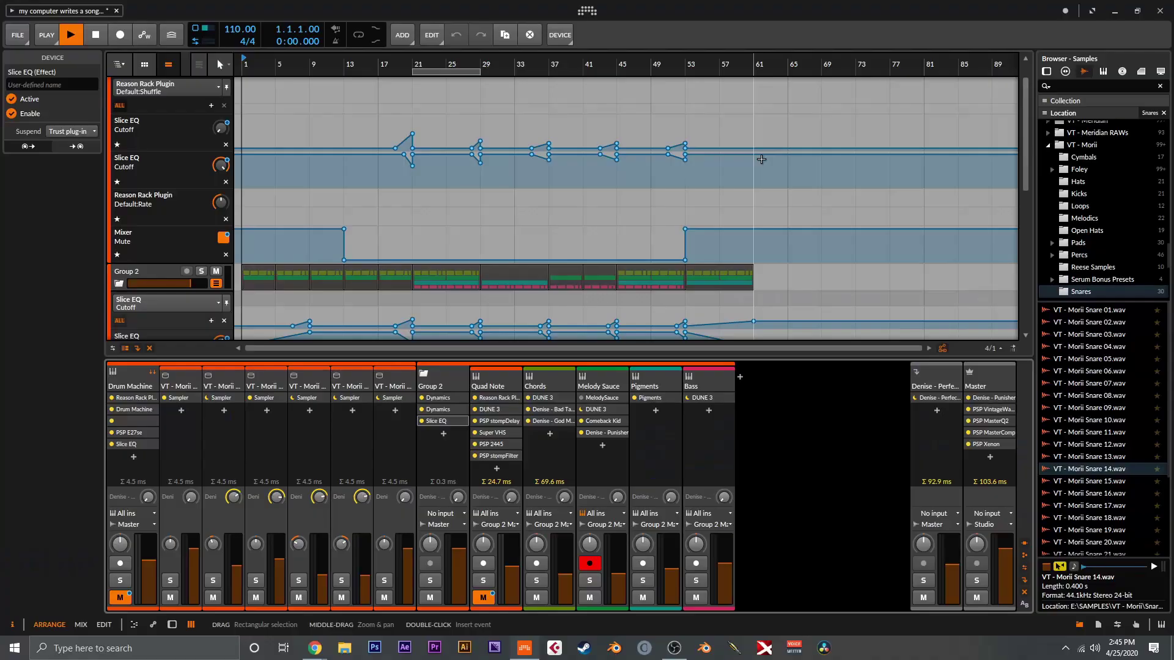
{"action": "key", "text": "space"}
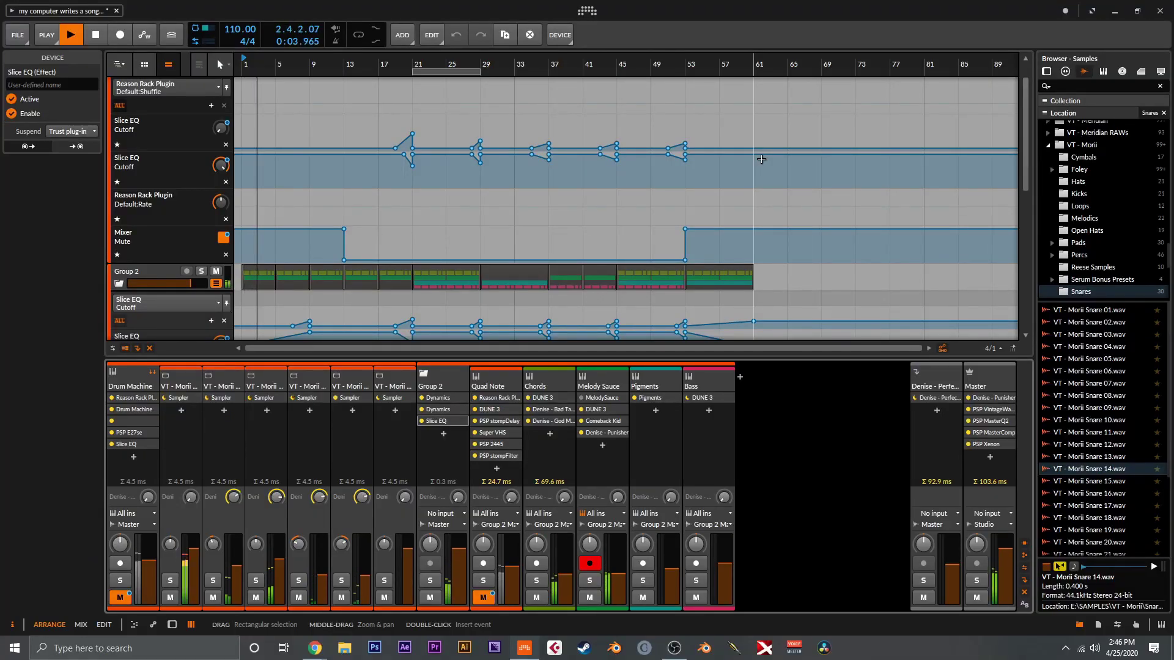
Examine the Drum Machine, Group 2 and Quad Note automation lanes and the Chords, Melody Sauce, Pigments and Bass clips during playback.
{"action": "scroll", "coordinate": [776, 163], "scroll_direction": "down", "scroll_amount": 3}
{"action": "scroll", "coordinate": [780, 166], "scroll_direction": "down", "scroll_amount": 2}
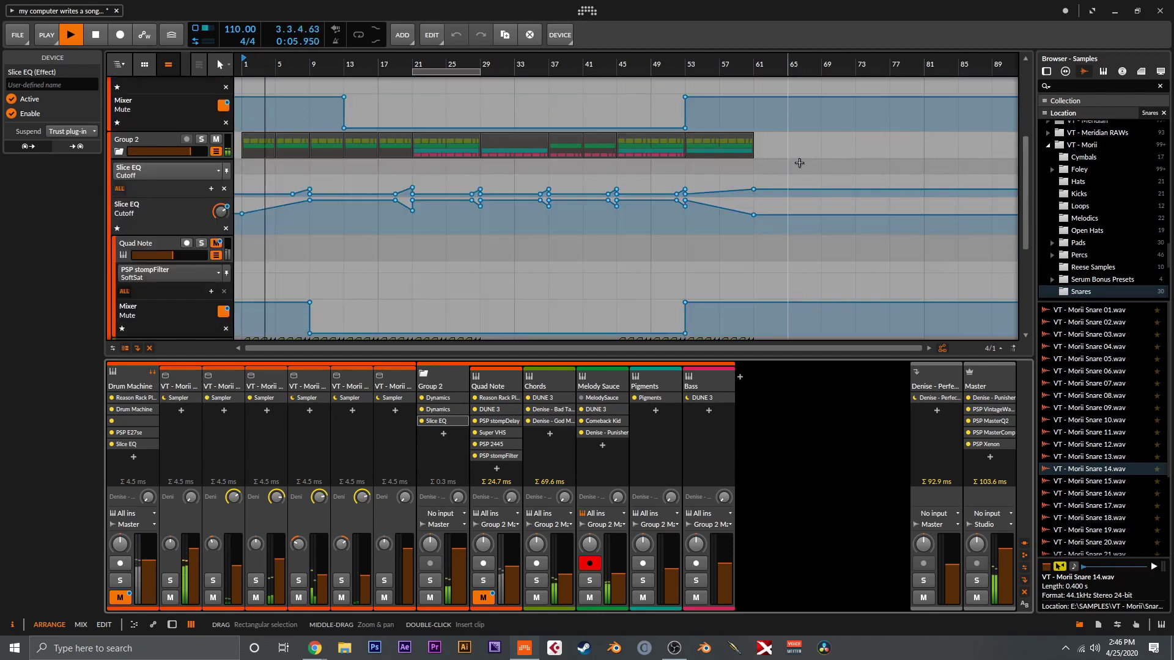
{"action": "left_click_drag", "start_coordinate": [1020, 163], "coordinate": [1028, 225]}
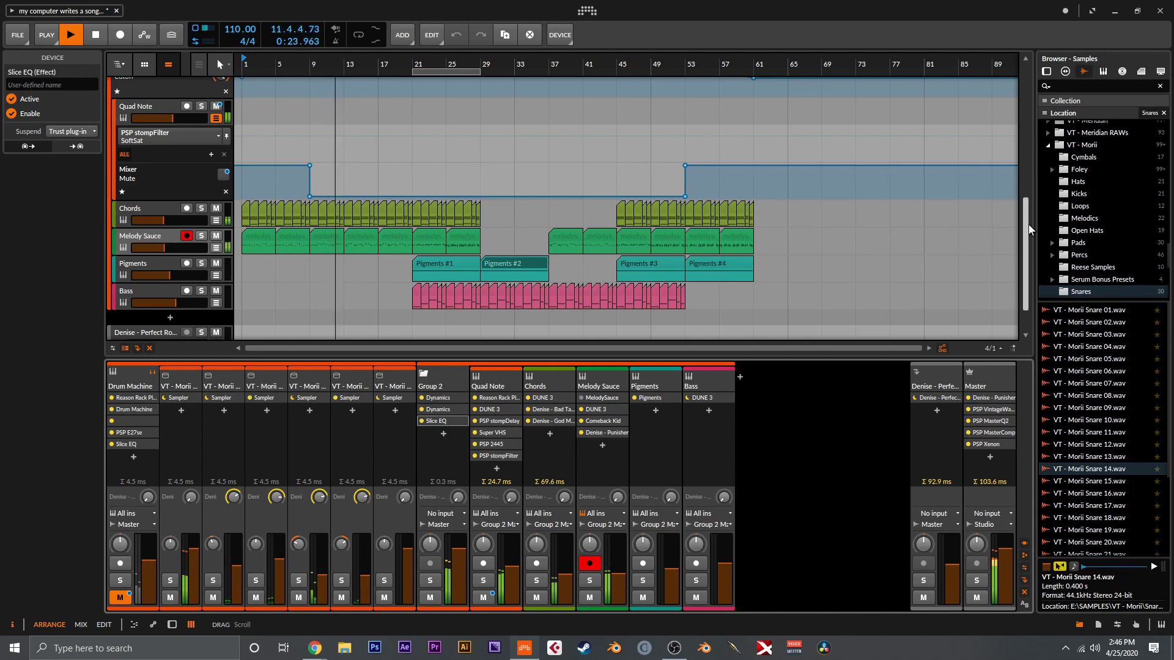
{"action": "left_click_drag", "start_coordinate": [1028, 225], "coordinate": [1017, 78]}
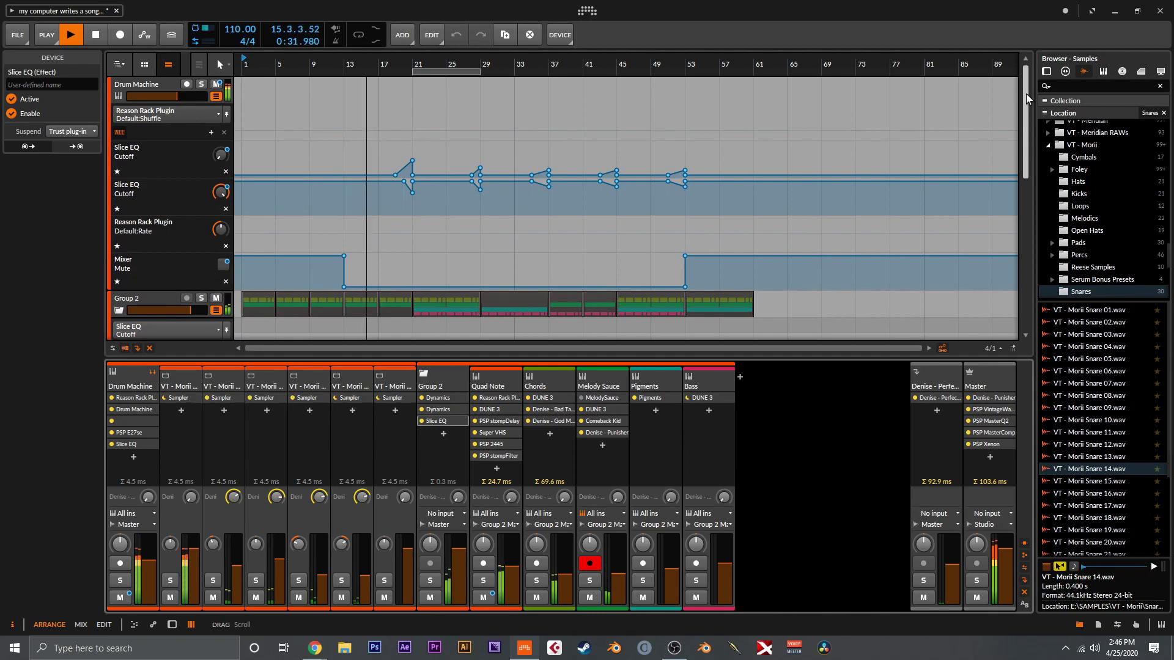
{"action": "left_click_drag", "start_coordinate": [1025, 93], "coordinate": [1024, 178]}
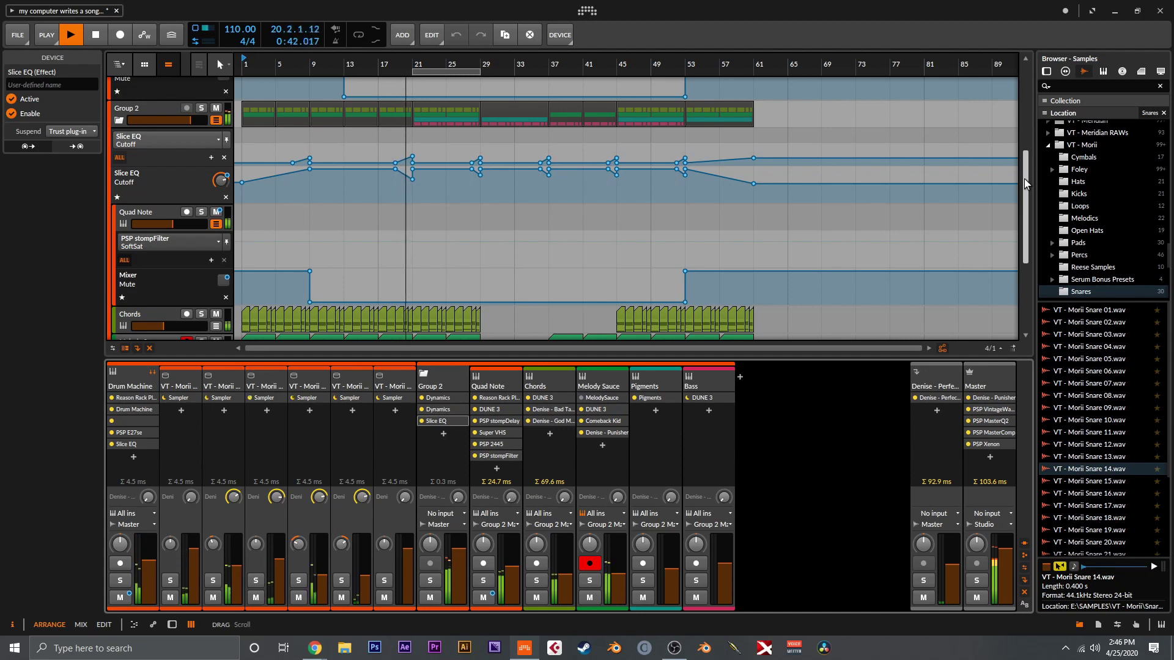
{"action": "left_click_drag", "start_coordinate": [1025, 179], "coordinate": [1025, 227]}
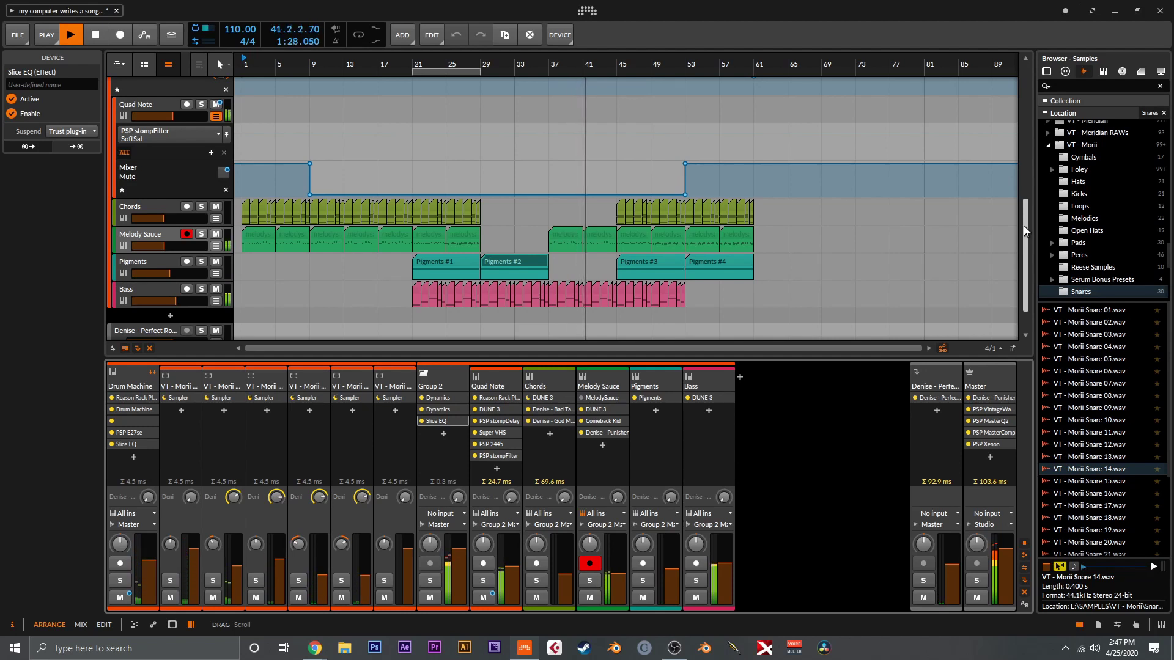
{"action": "left_click_drag", "start_coordinate": [1024, 231], "coordinate": [1024, 104]}
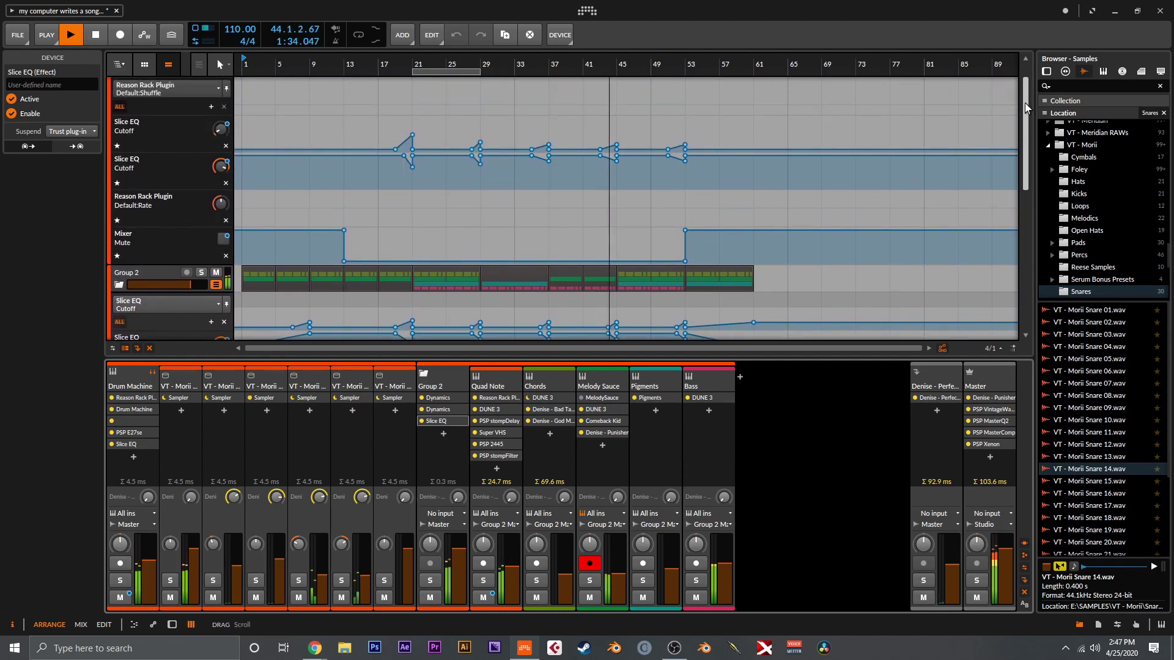
{"action": "left_click_drag", "start_coordinate": [1025, 108], "coordinate": [1017, 222]}
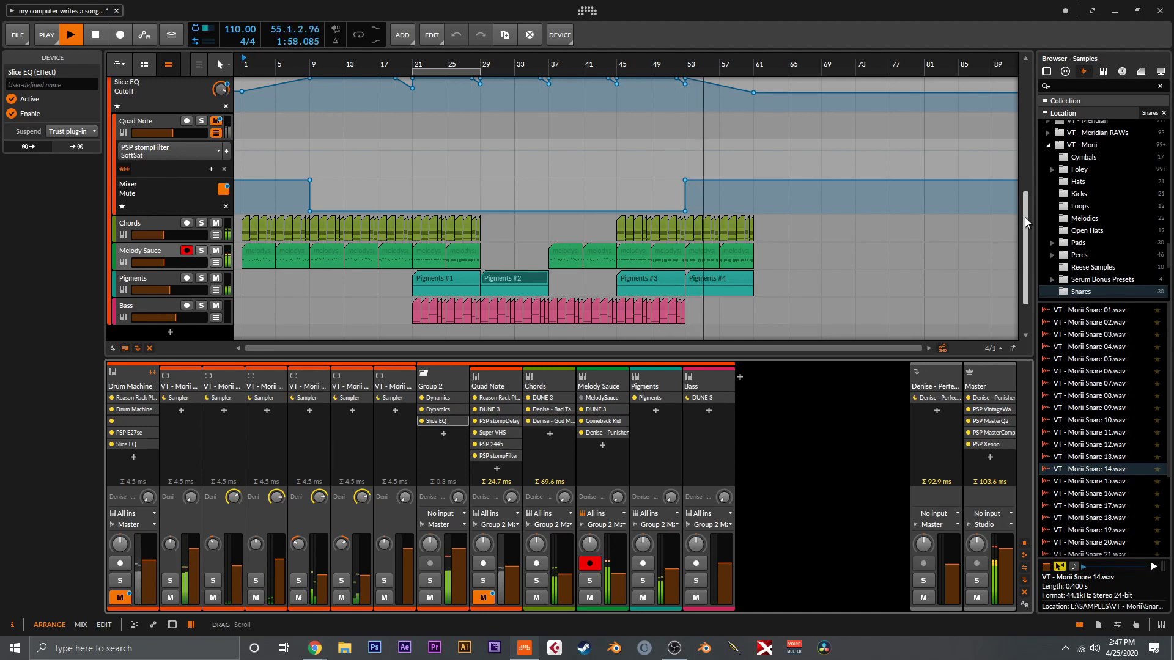
{"action": "mouse_move", "coordinate": [1025, 221]}
{"action": "left_mouse_down"}
{"action": "mouse_move", "coordinate": [1029, 194]}
{"action": "mouse_move", "coordinate": [1022, 221]}
{"action": "left_mouse_up"}
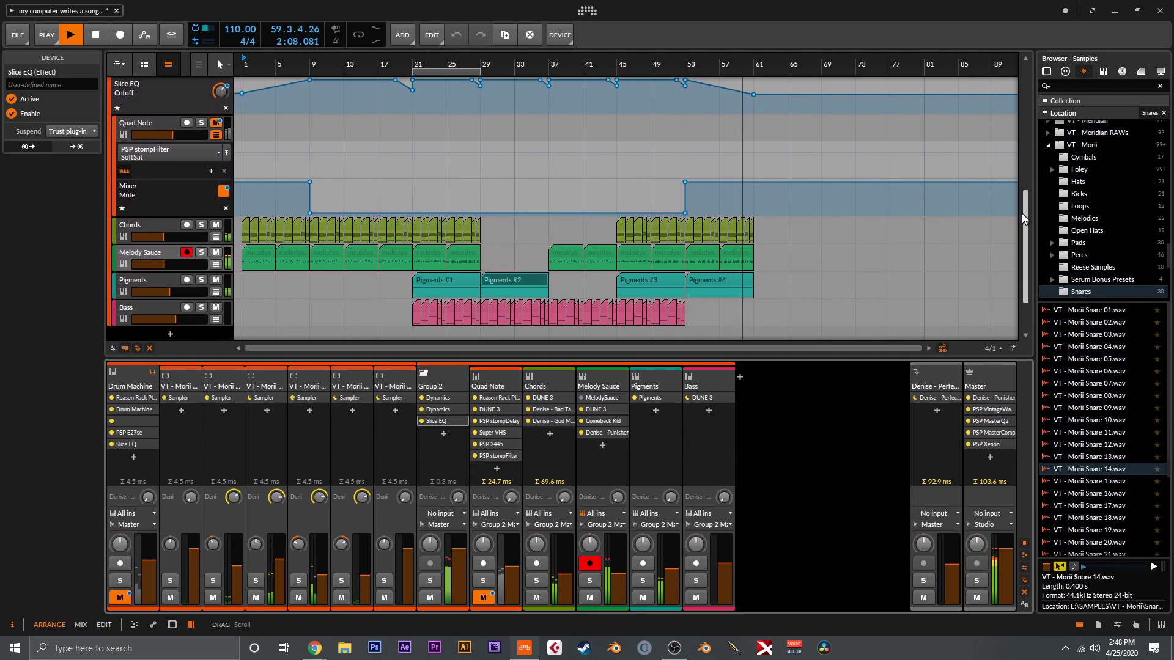